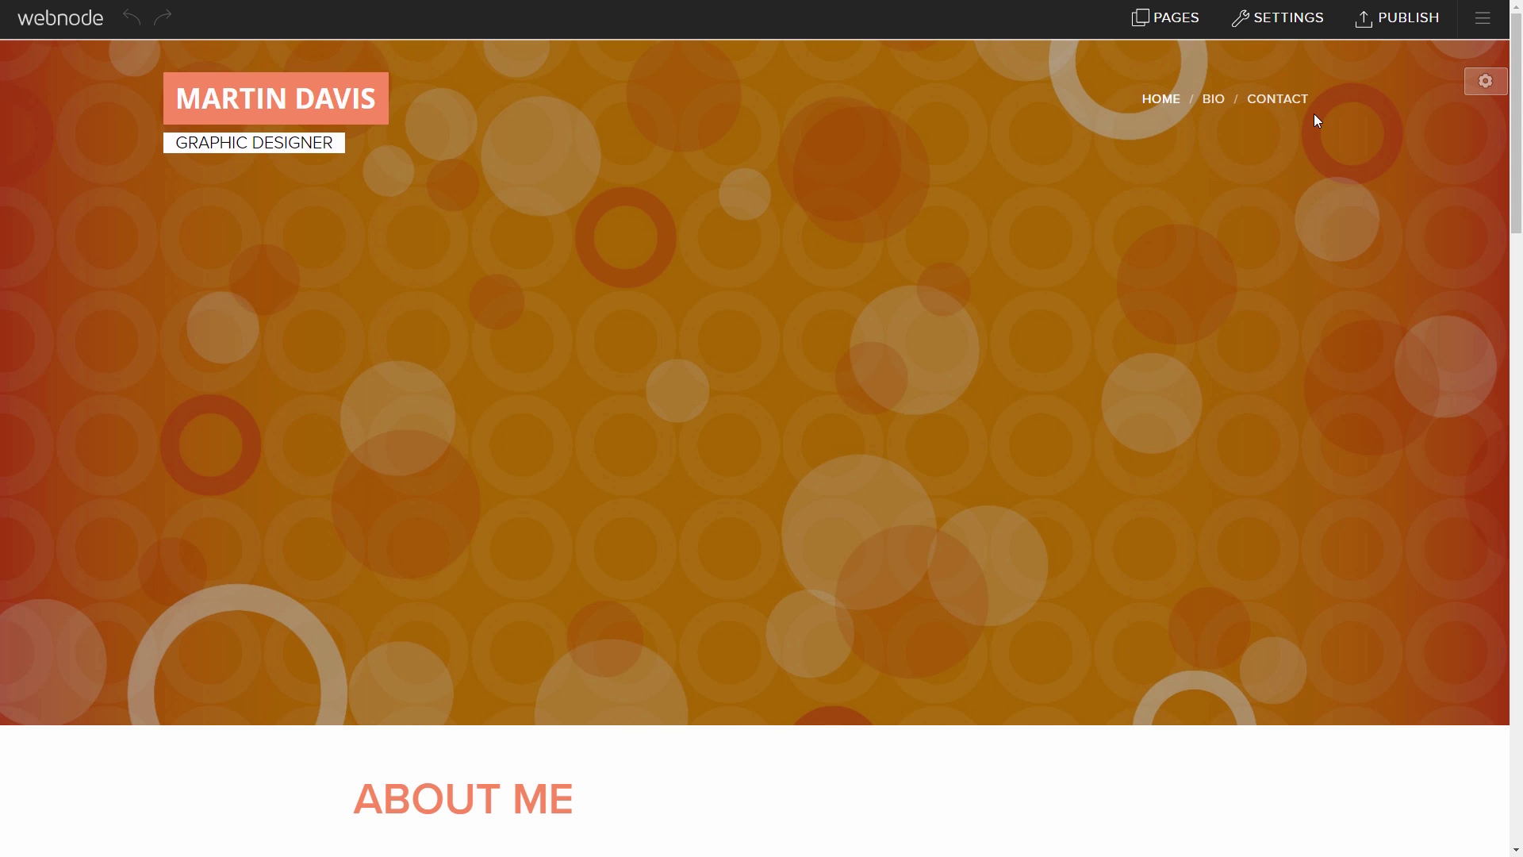
Step: After a look at the account overview, create a blank page named Portfolio in the site menu
click(1302, 34)
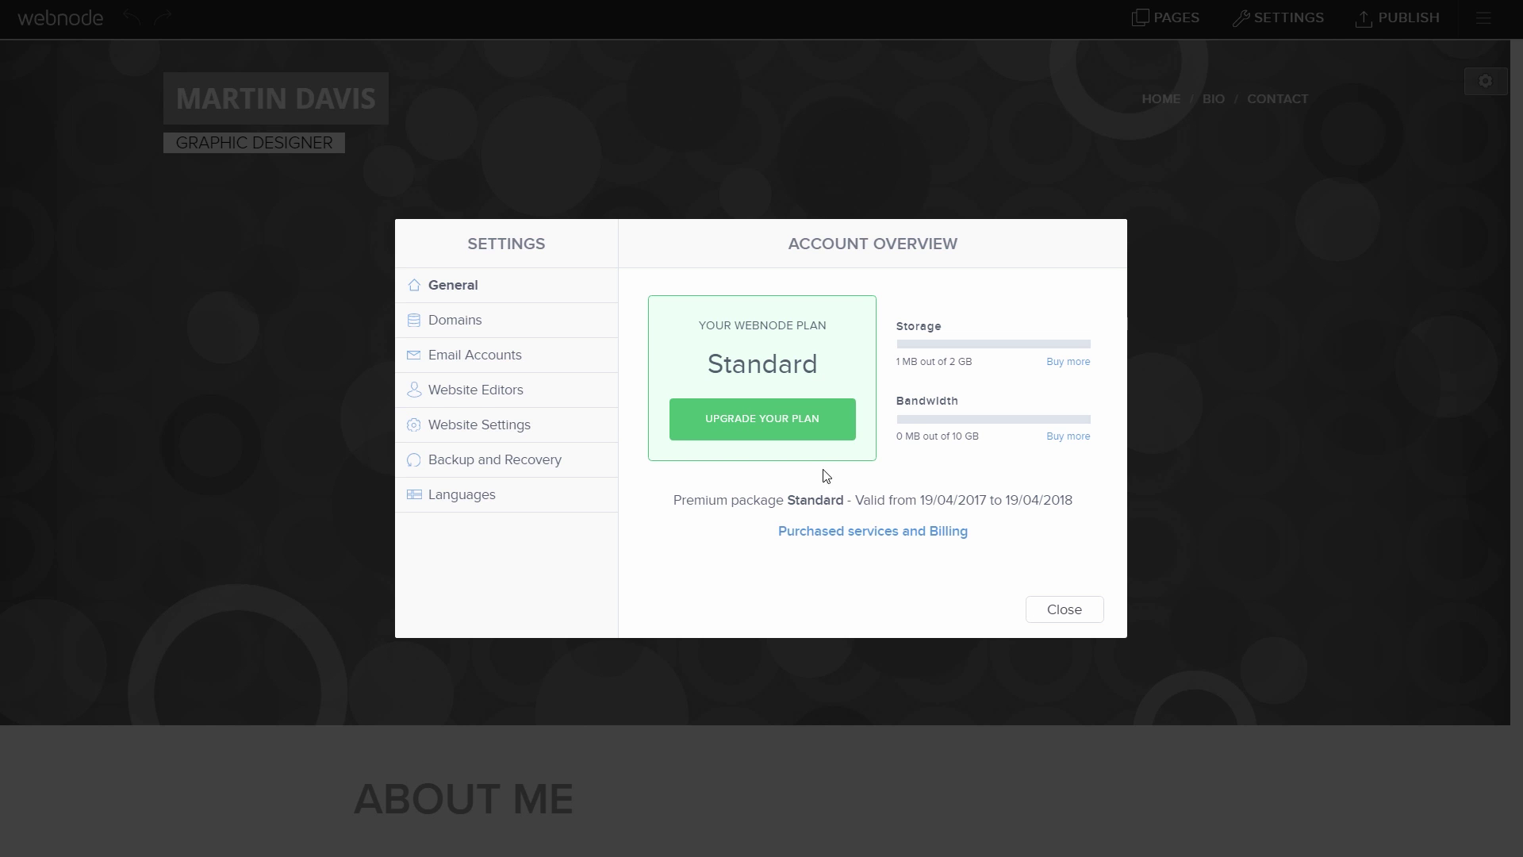
click(1064, 609)
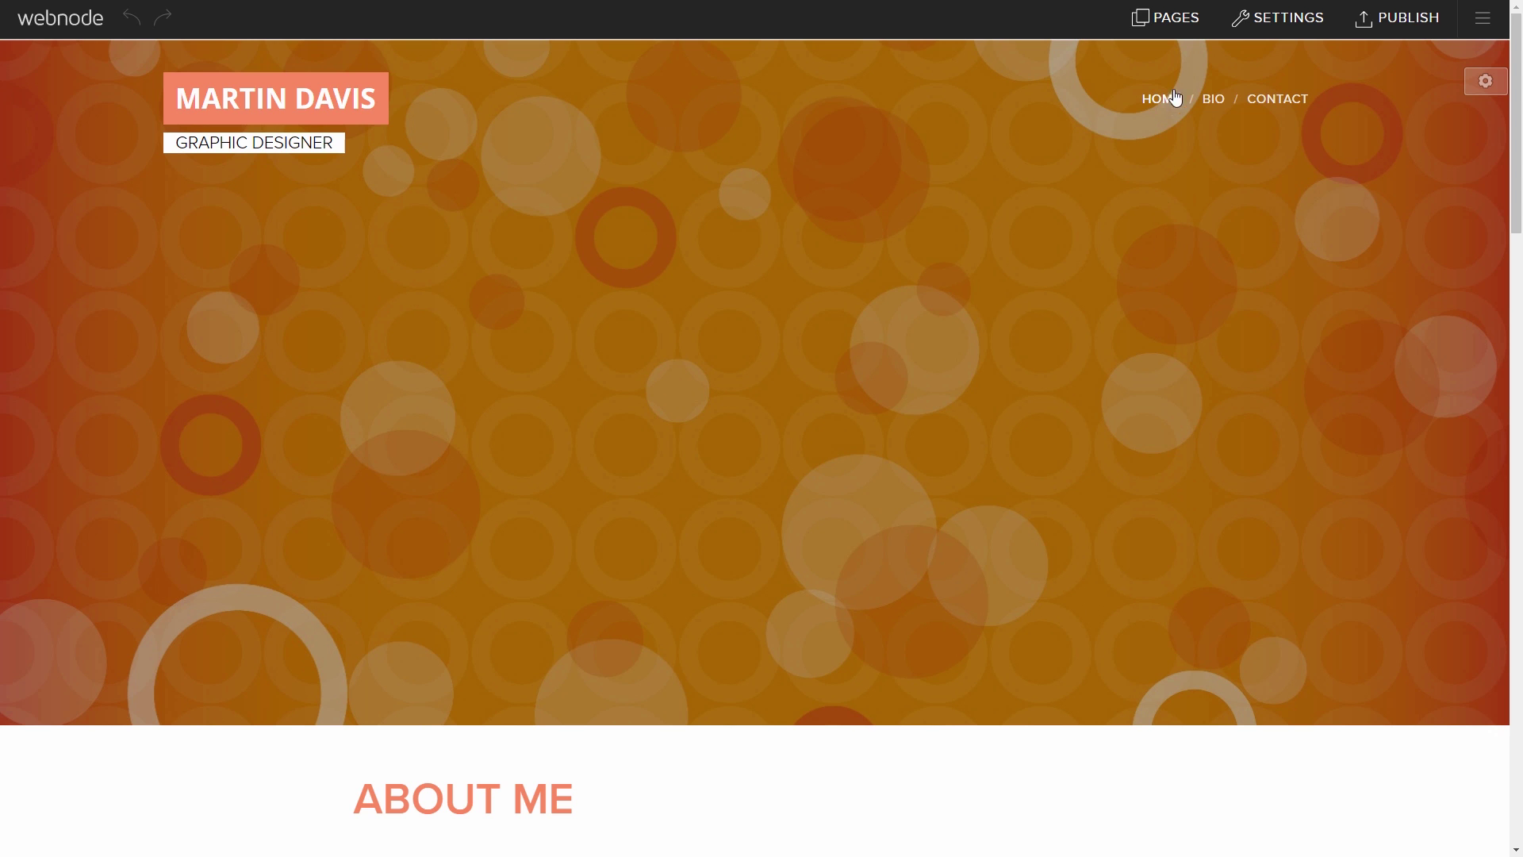
click(1161, 24)
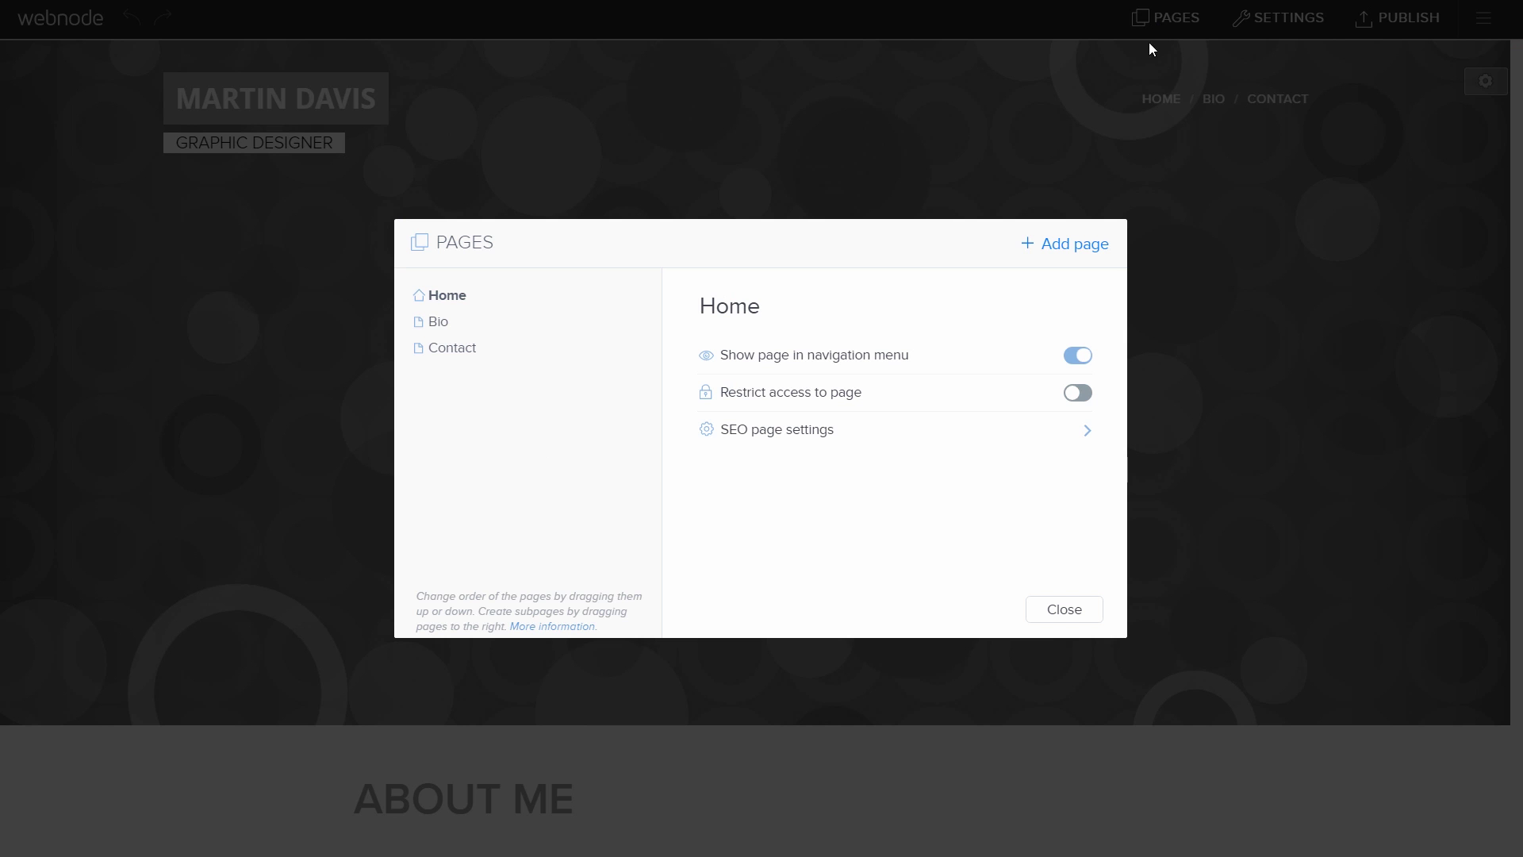
click(1030, 246)
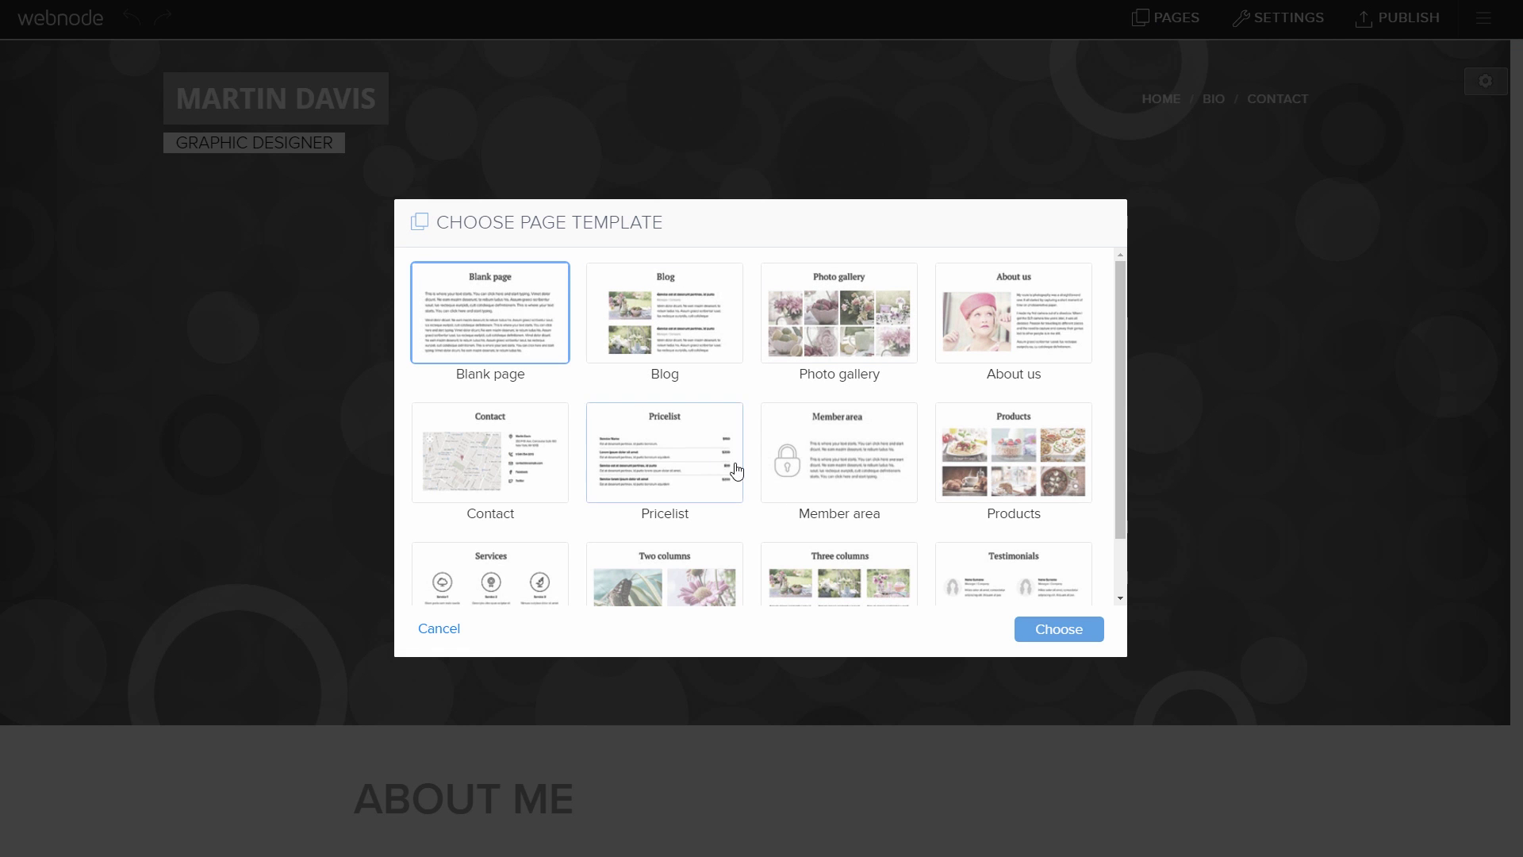
click(1024, 630)
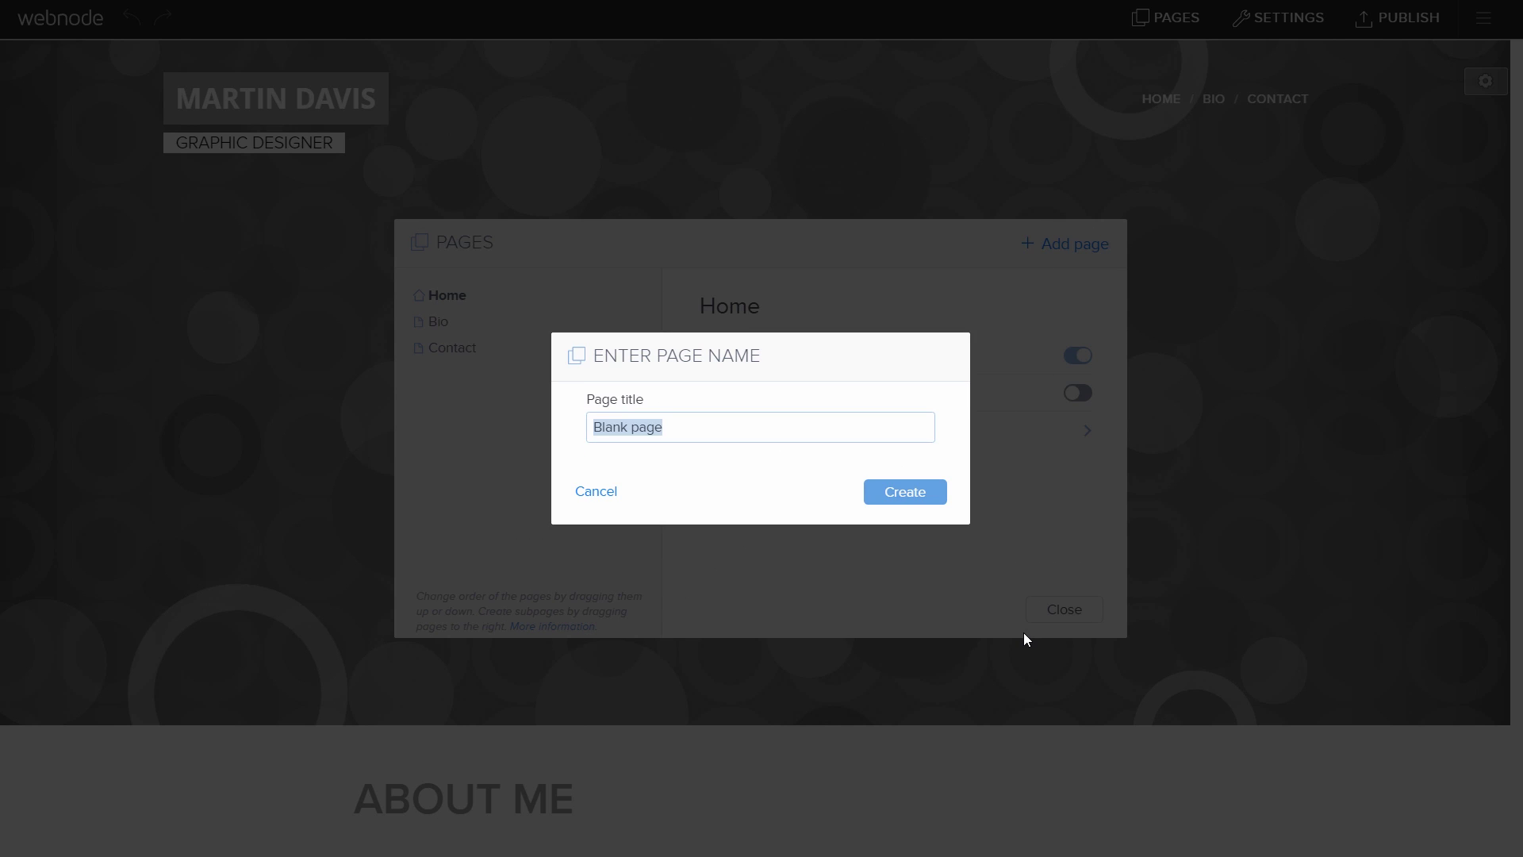
text(Portfolio)
click(879, 501)
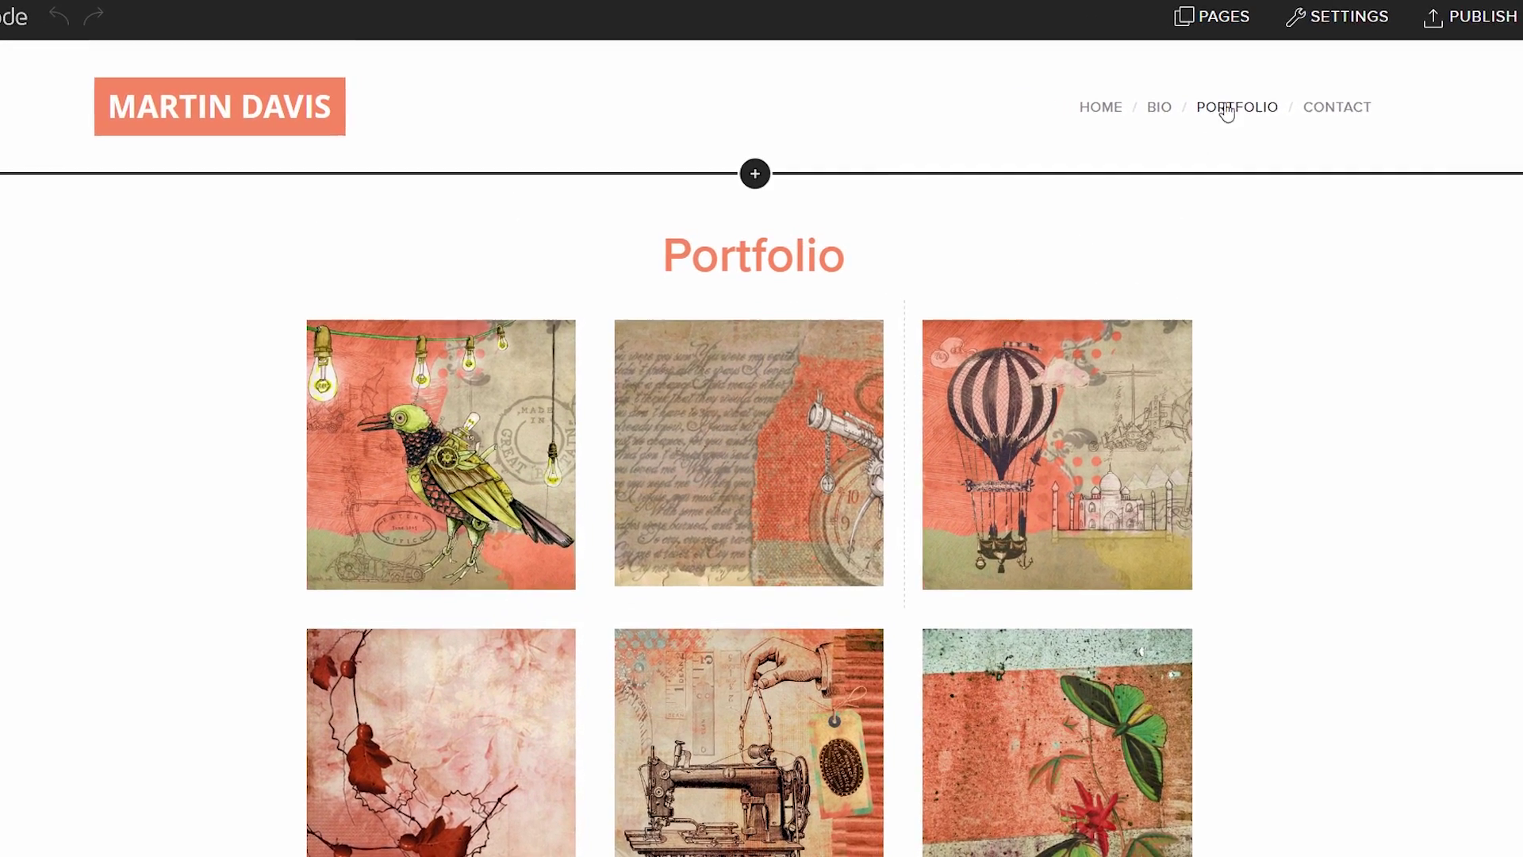
Step: Restrict the Portfolio page to members, then view the new Member registration page's settings
click(1264, 30)
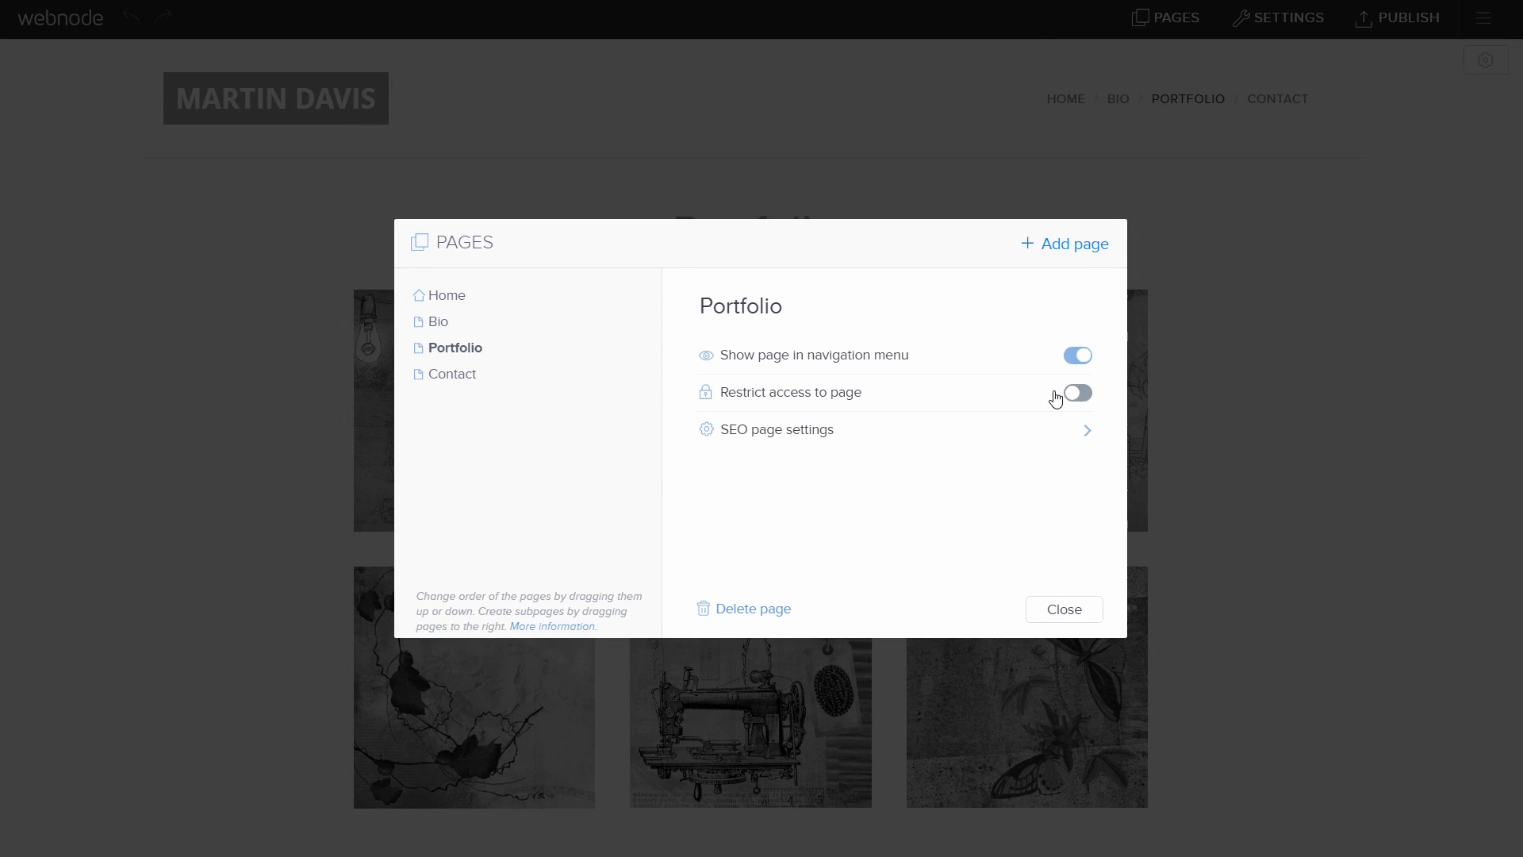
click(1090, 407)
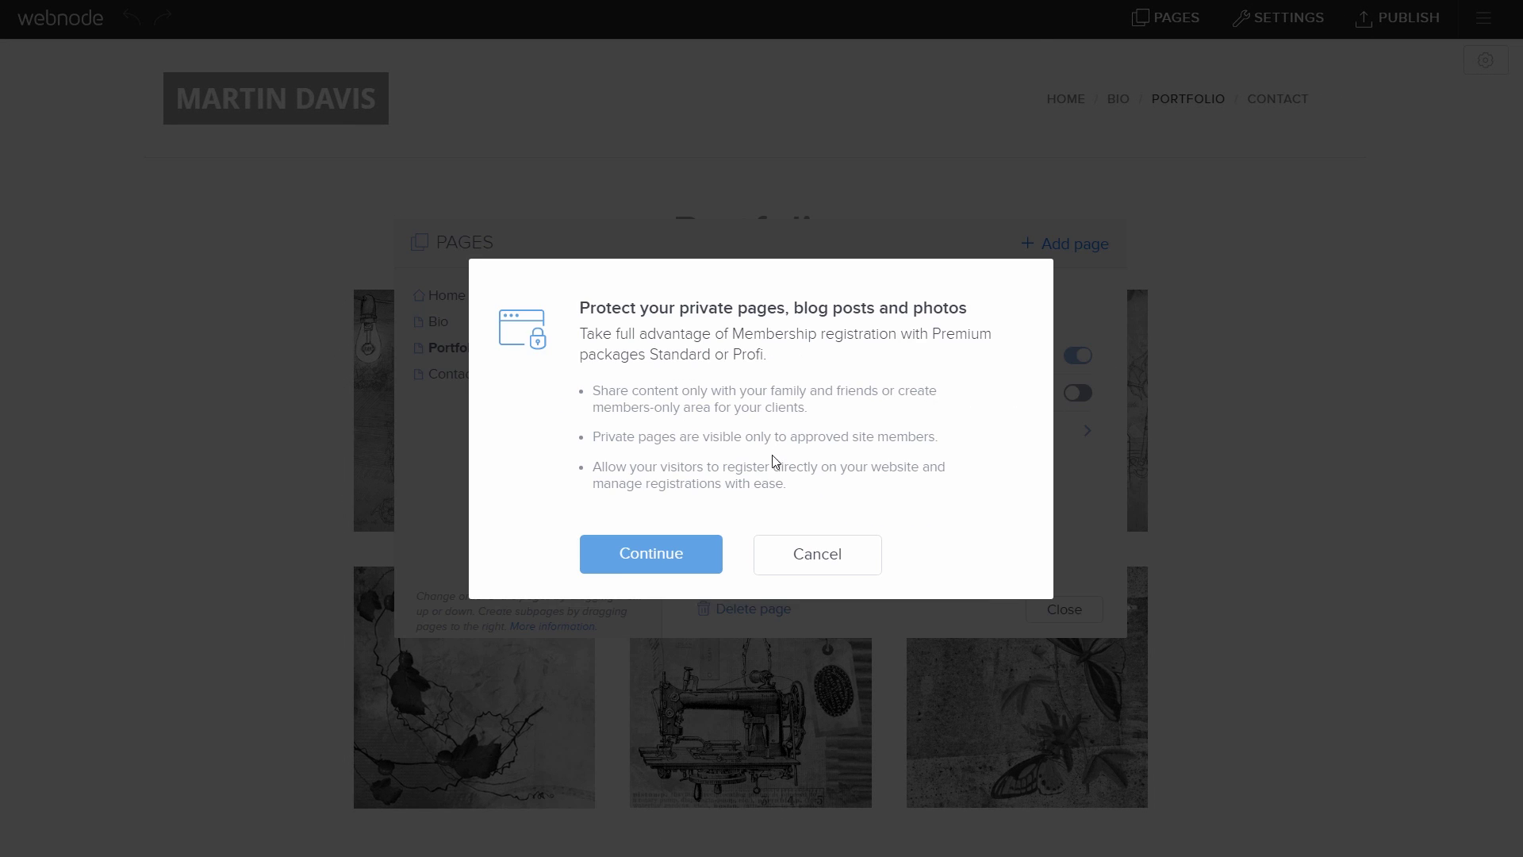
click(695, 561)
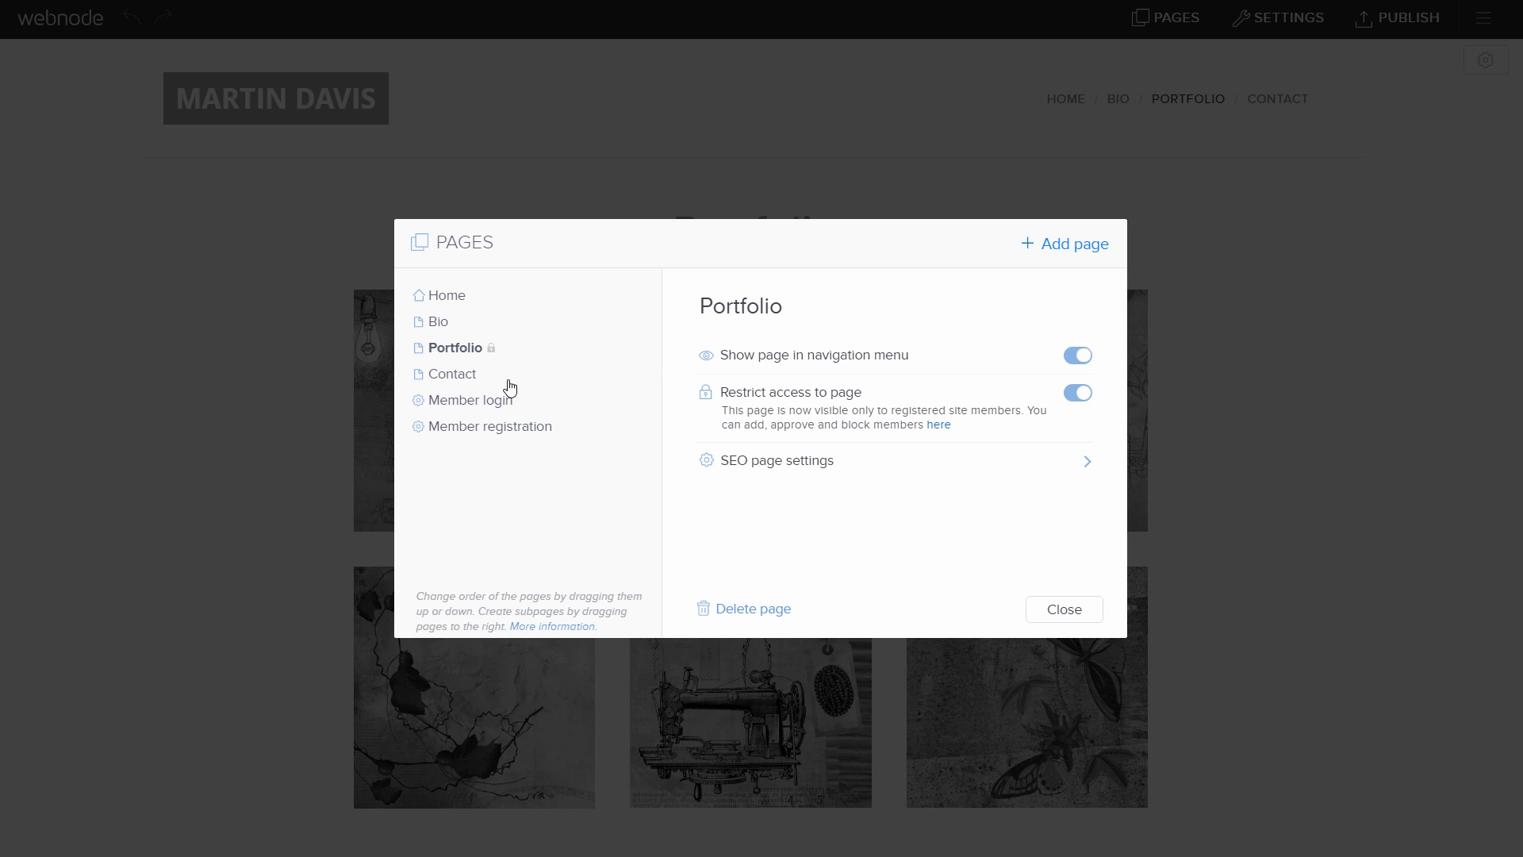
click(528, 434)
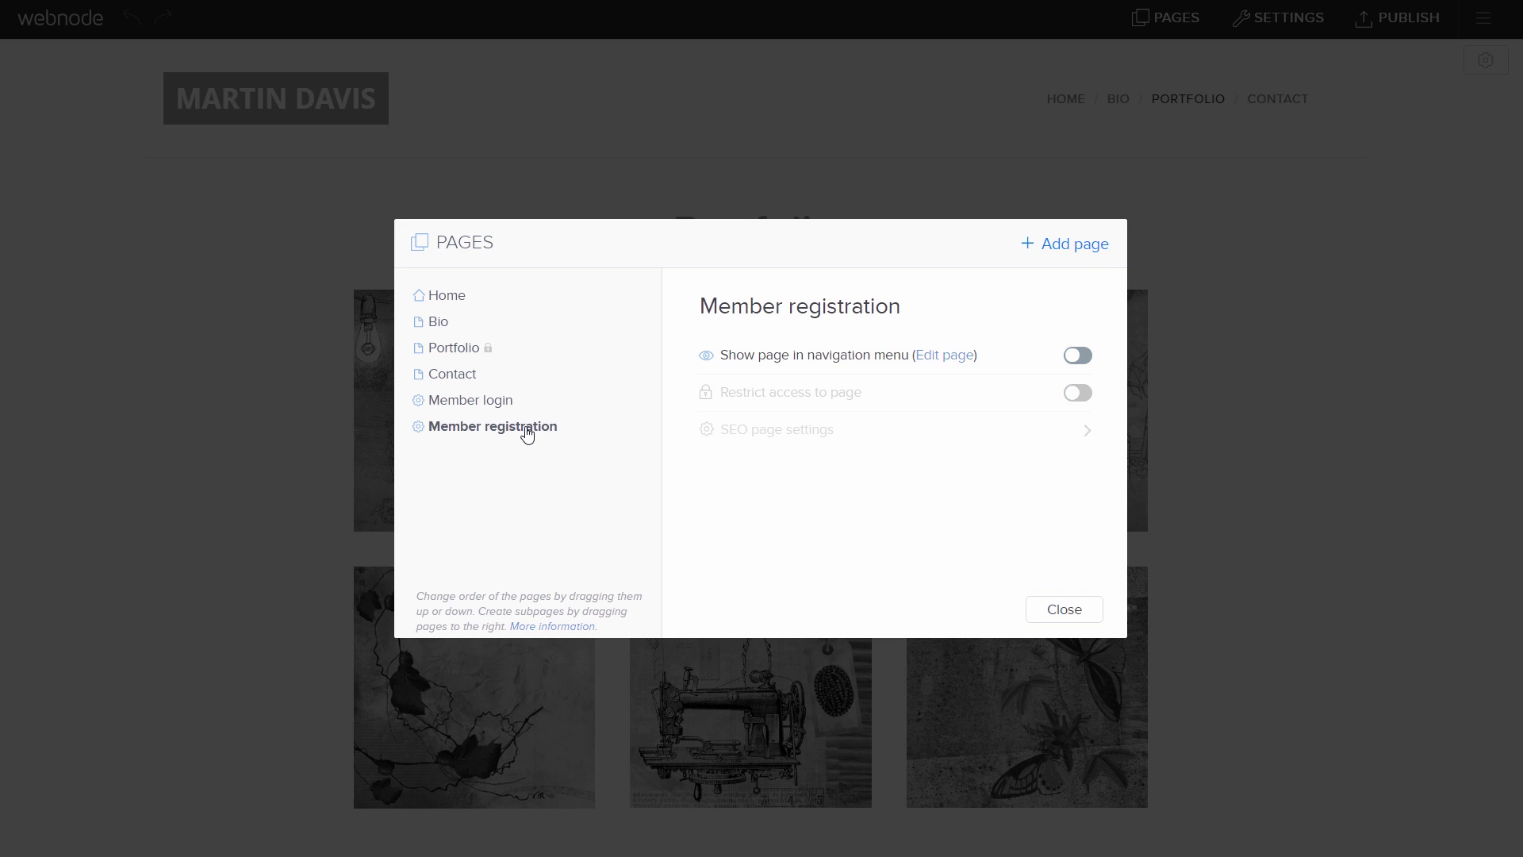
Step: Replace the registration page's 'Register Here!' heading with 'Access my portfolio'
click(946, 356)
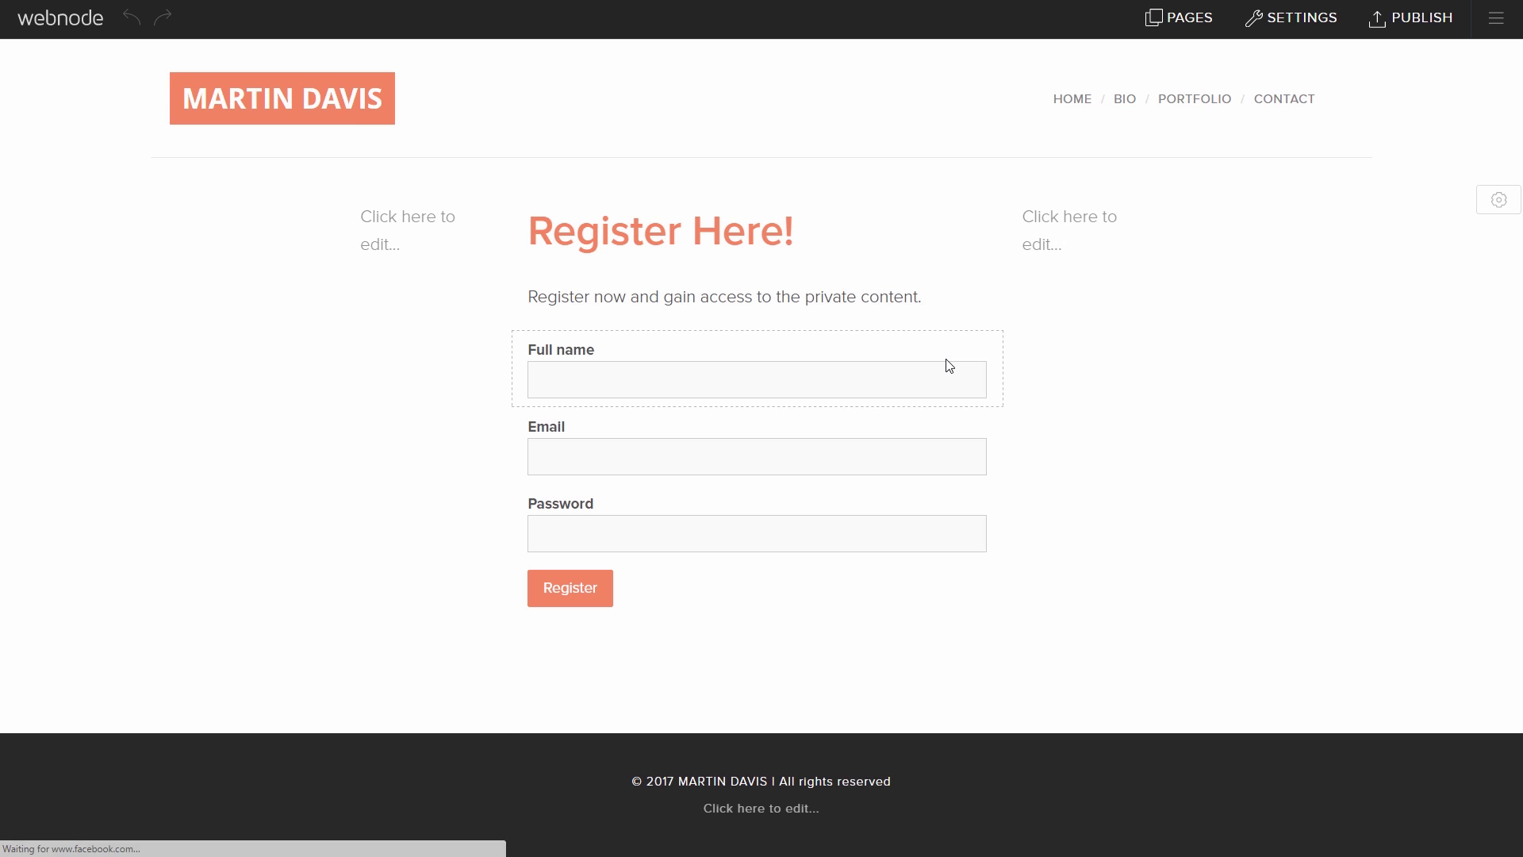
click(803, 236)
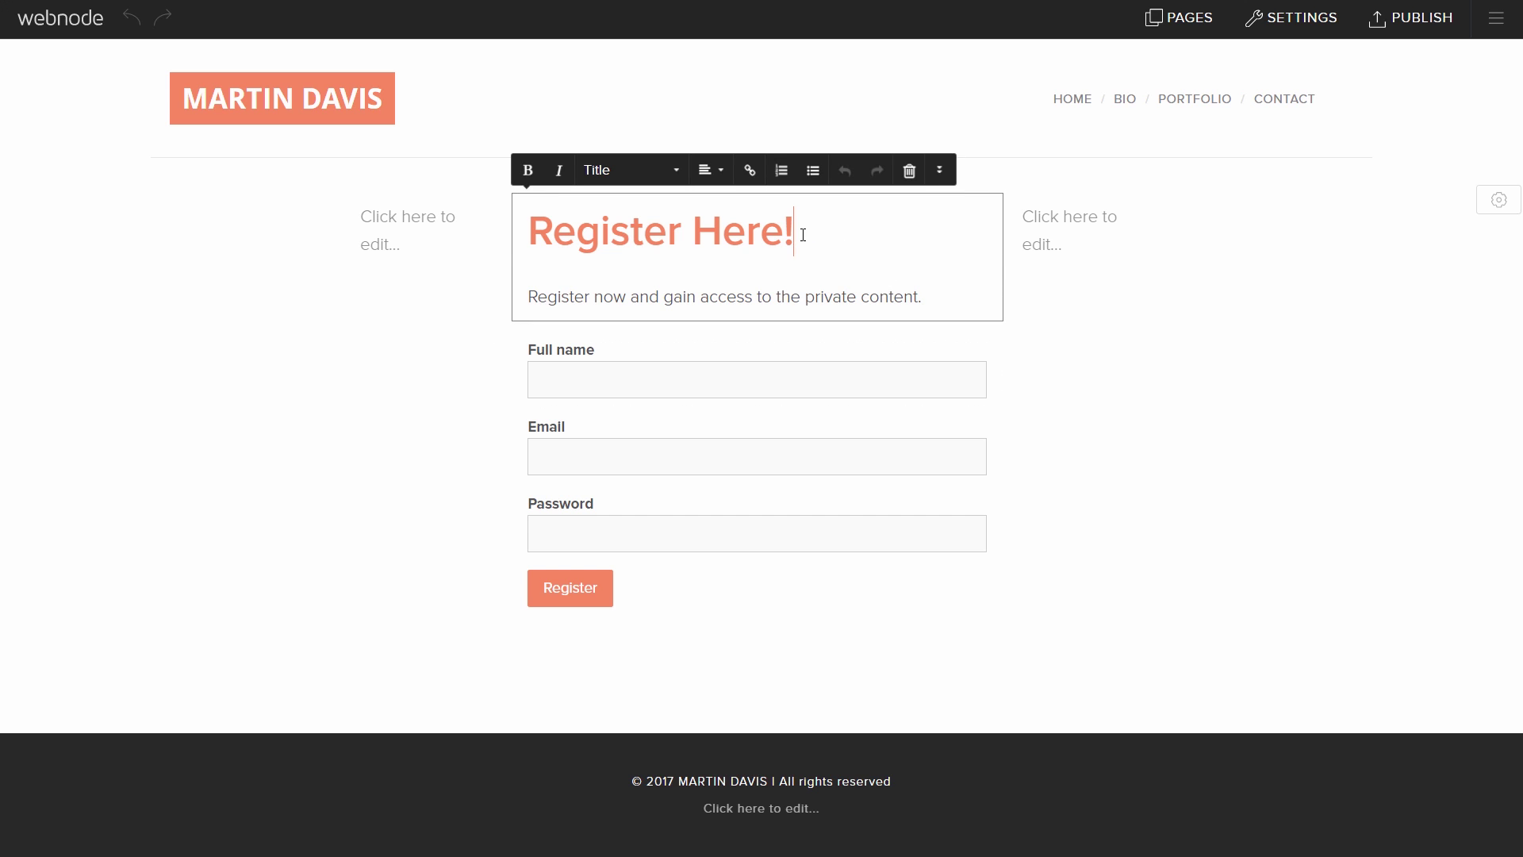
drag(803, 235, 534, 243)
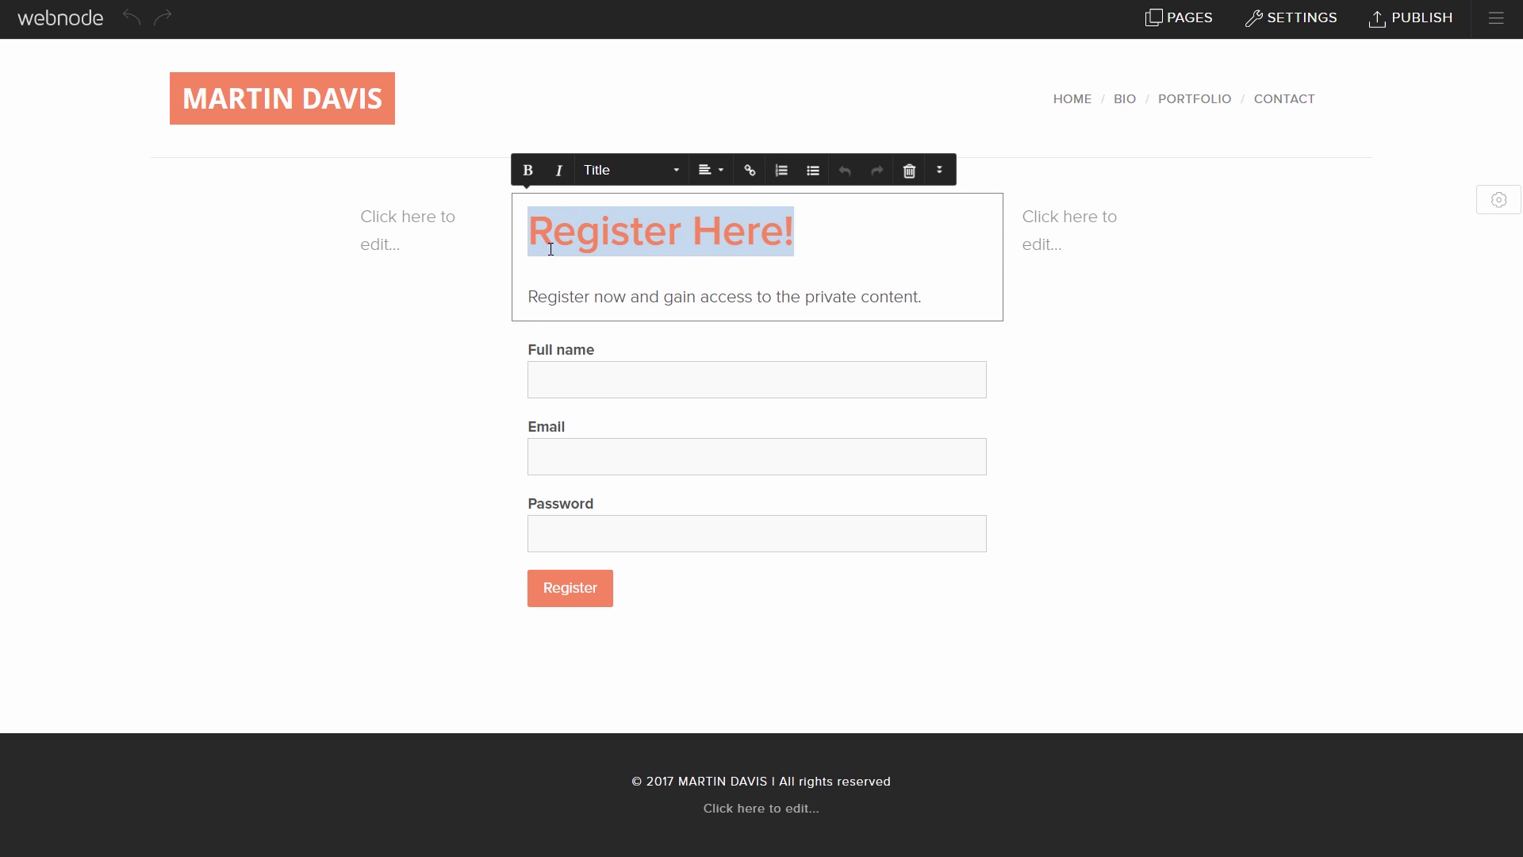
text(Access my portfolio)
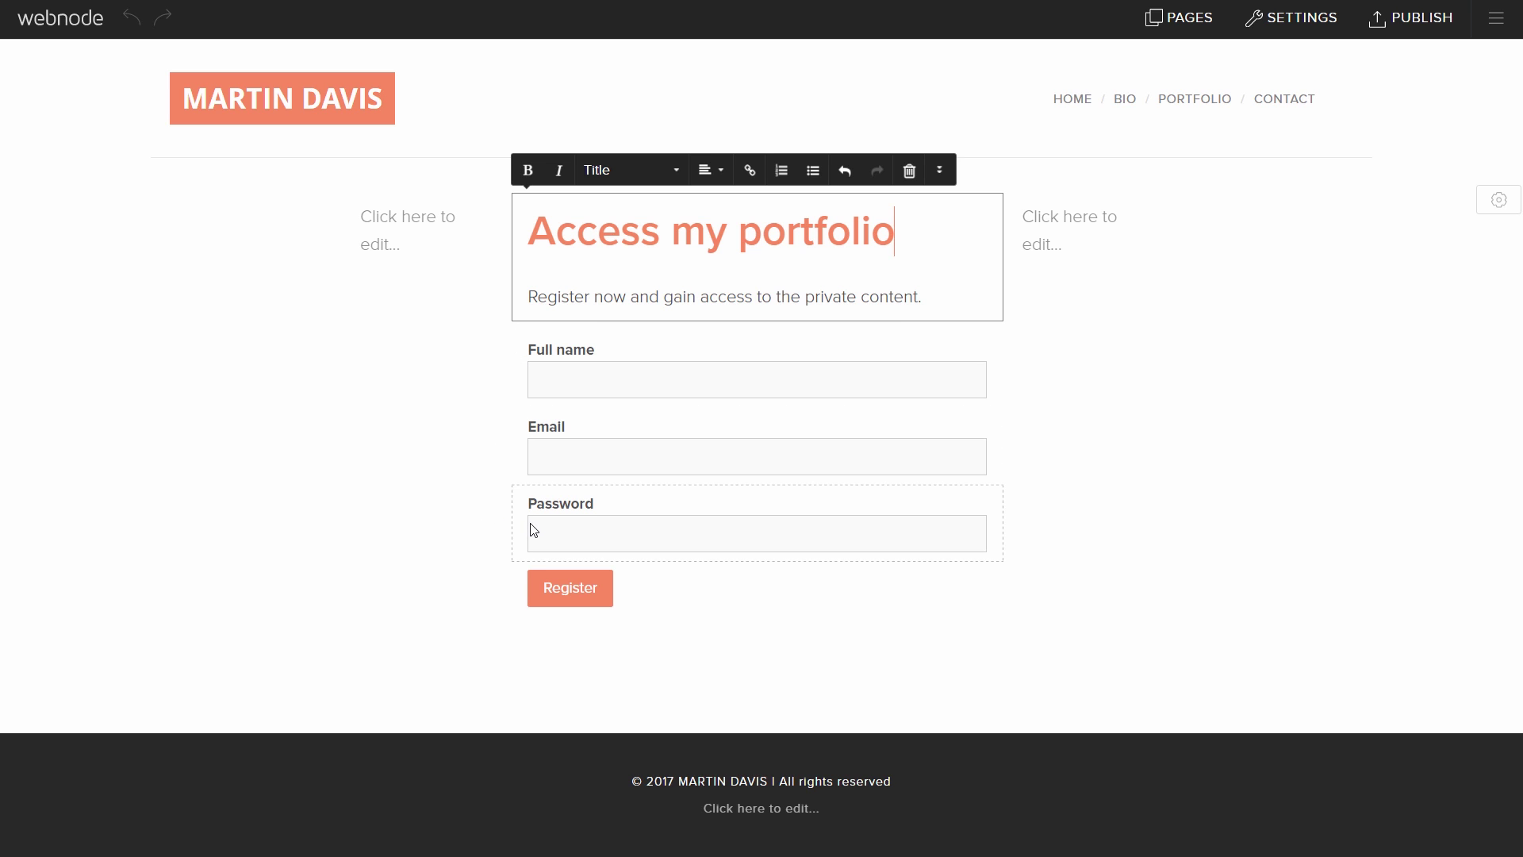
Step: Add a Phone number field to the sign-up form
click(495, 564)
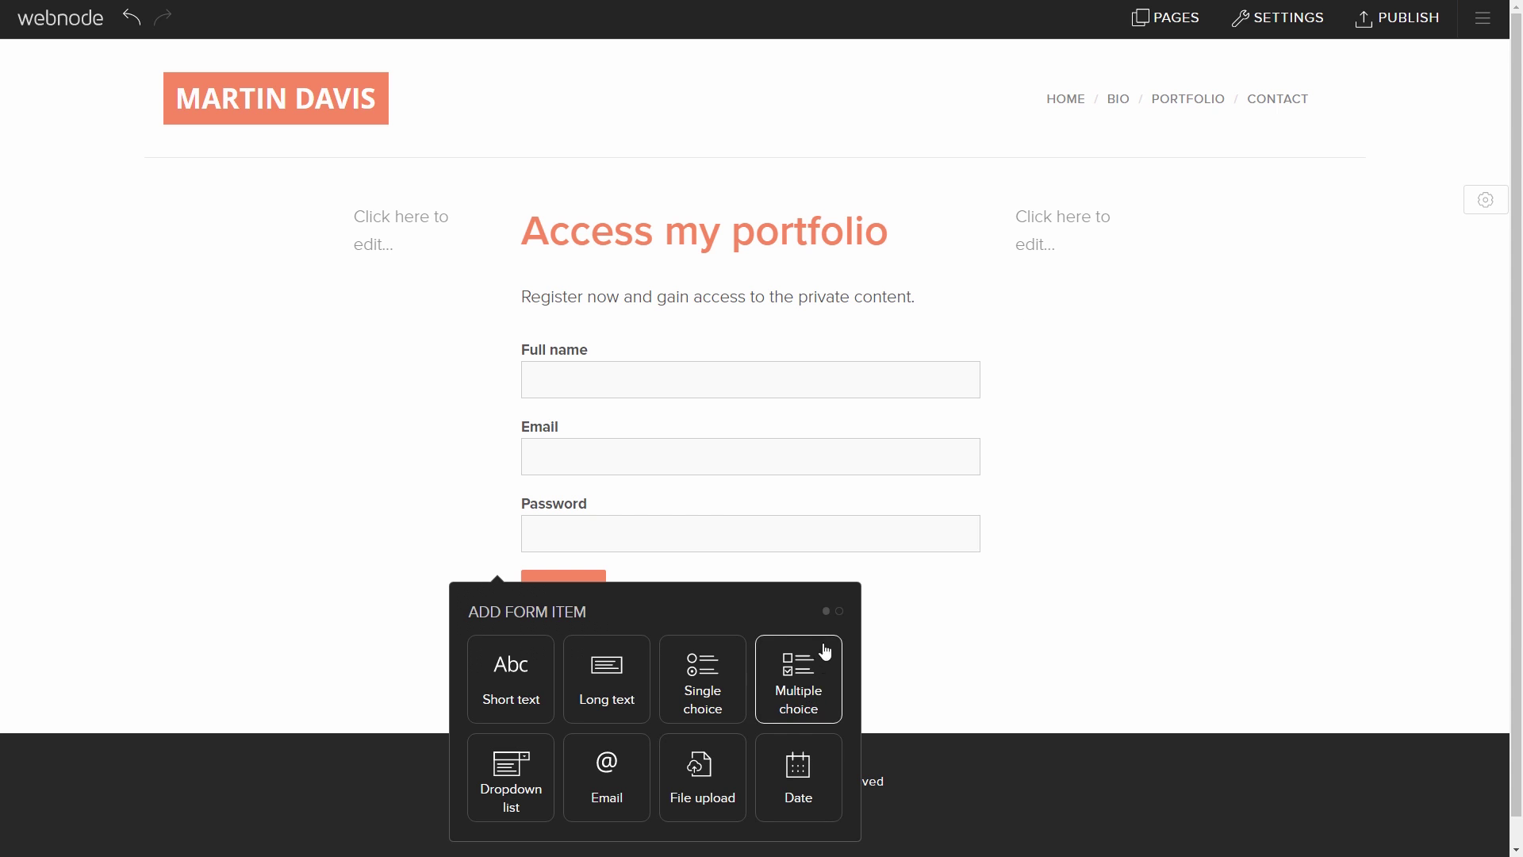
click(838, 612)
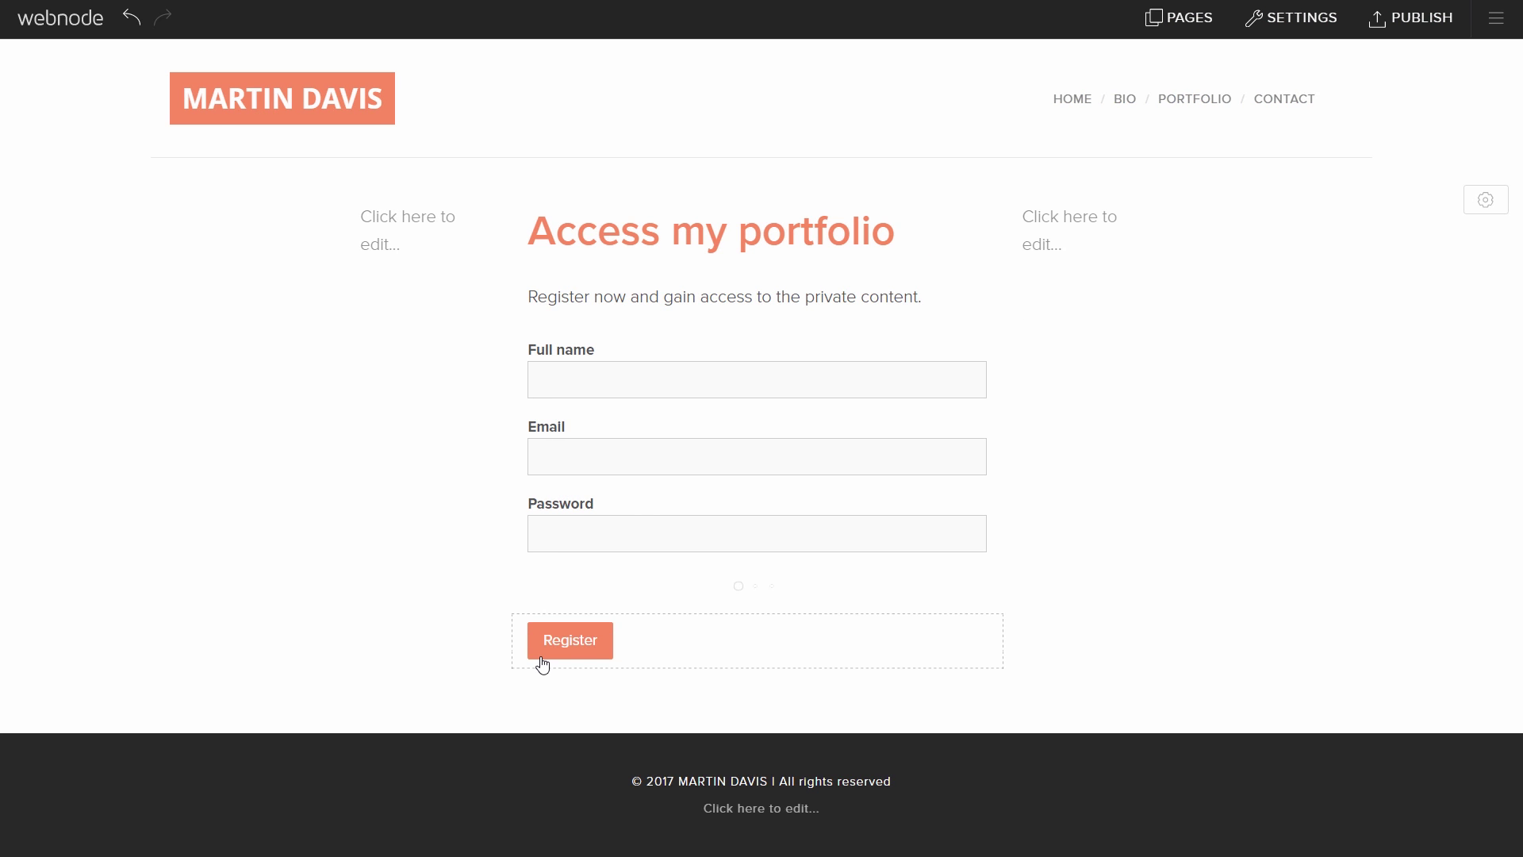
click(533, 671)
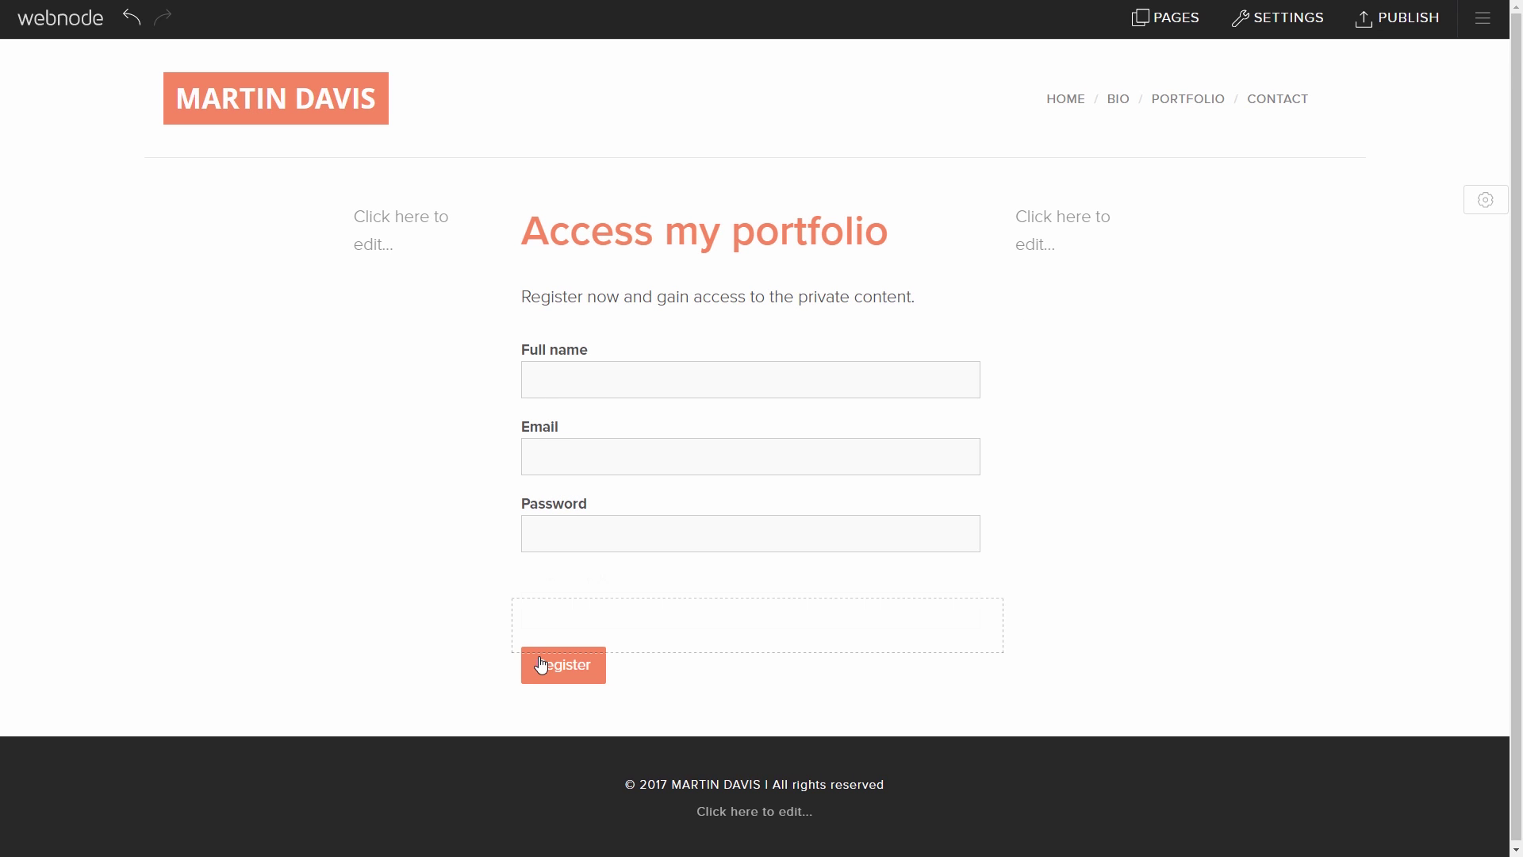
Step: Review the registration form's notification and after-submission settings, then show the Member login page's settings
click(594, 668)
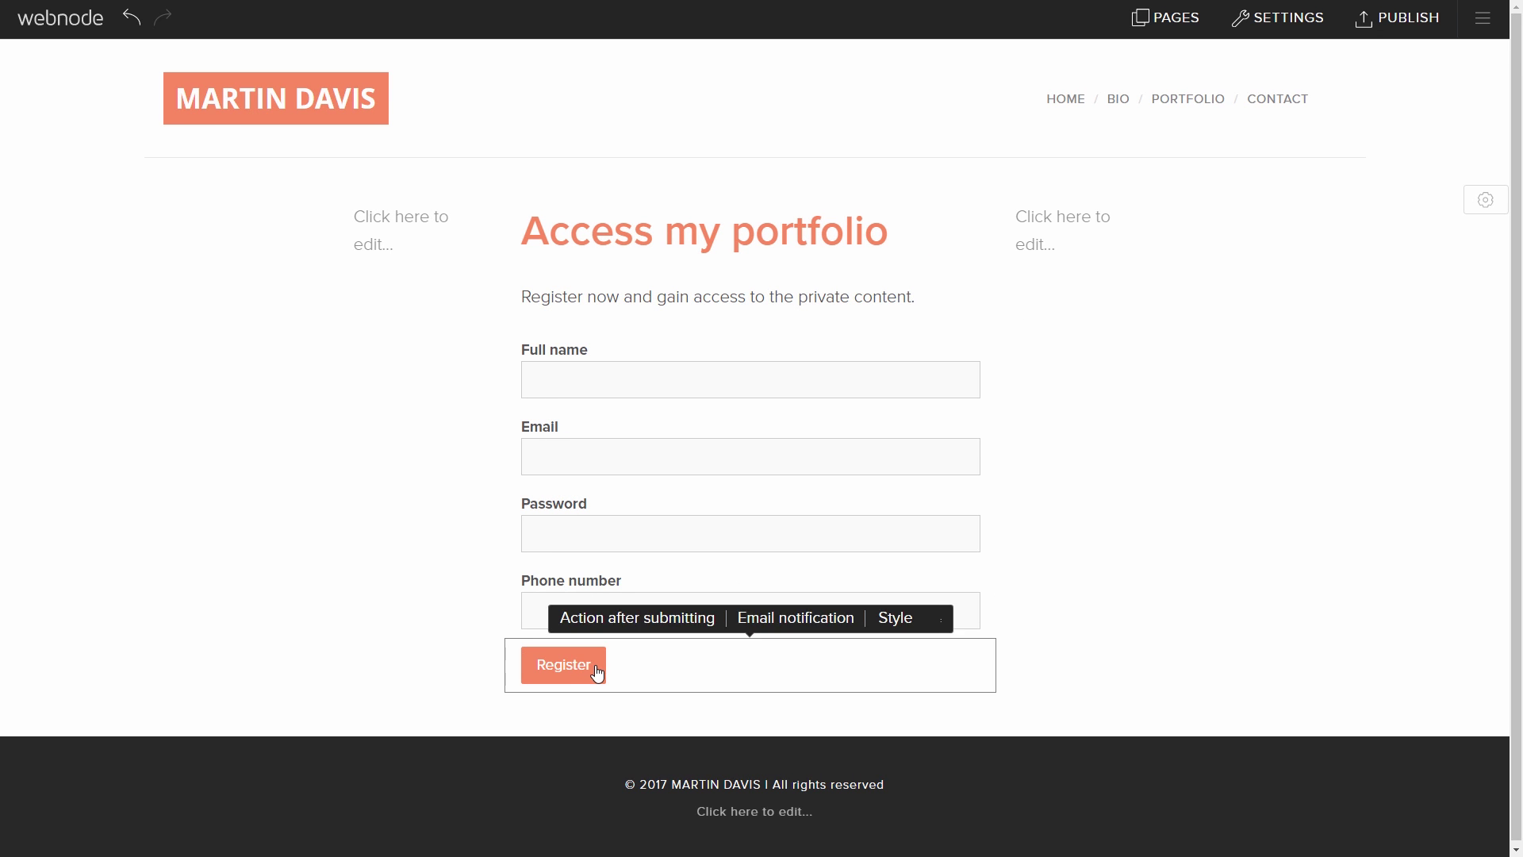
click(780, 632)
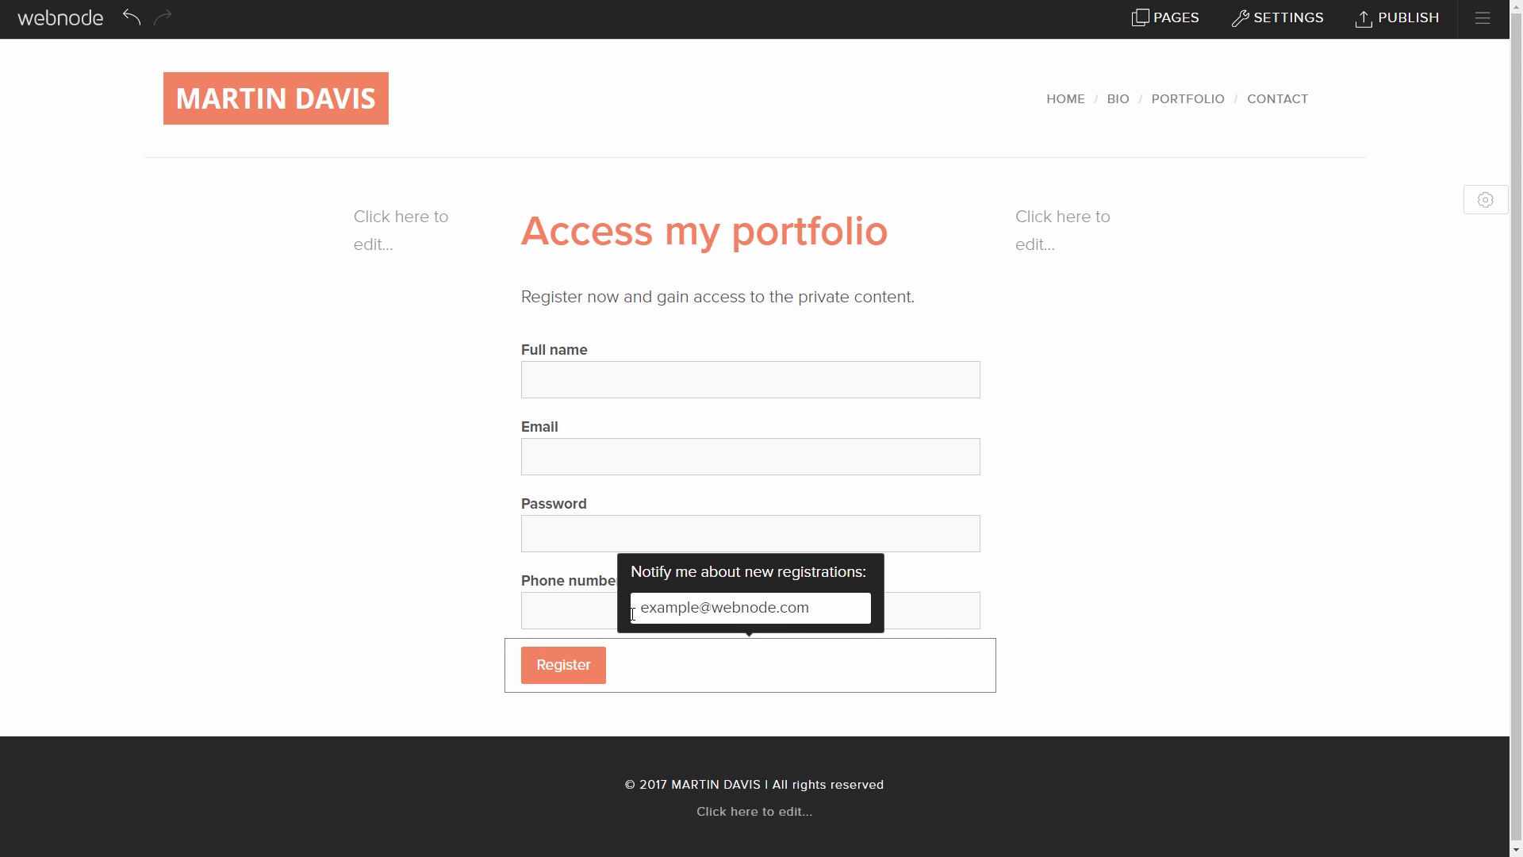
drag(643, 609, 809, 607)
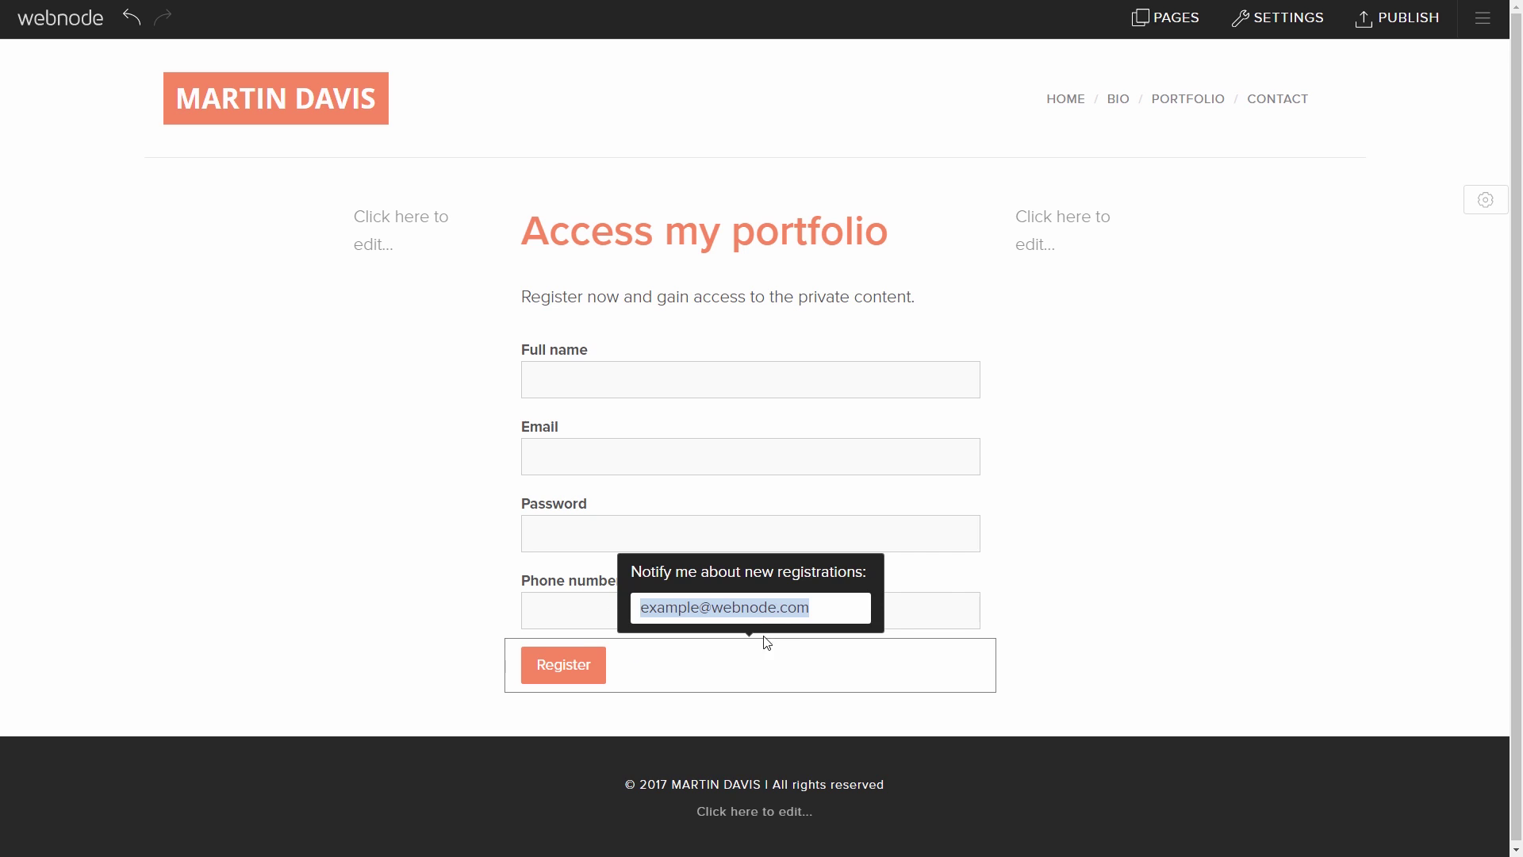
click(704, 659)
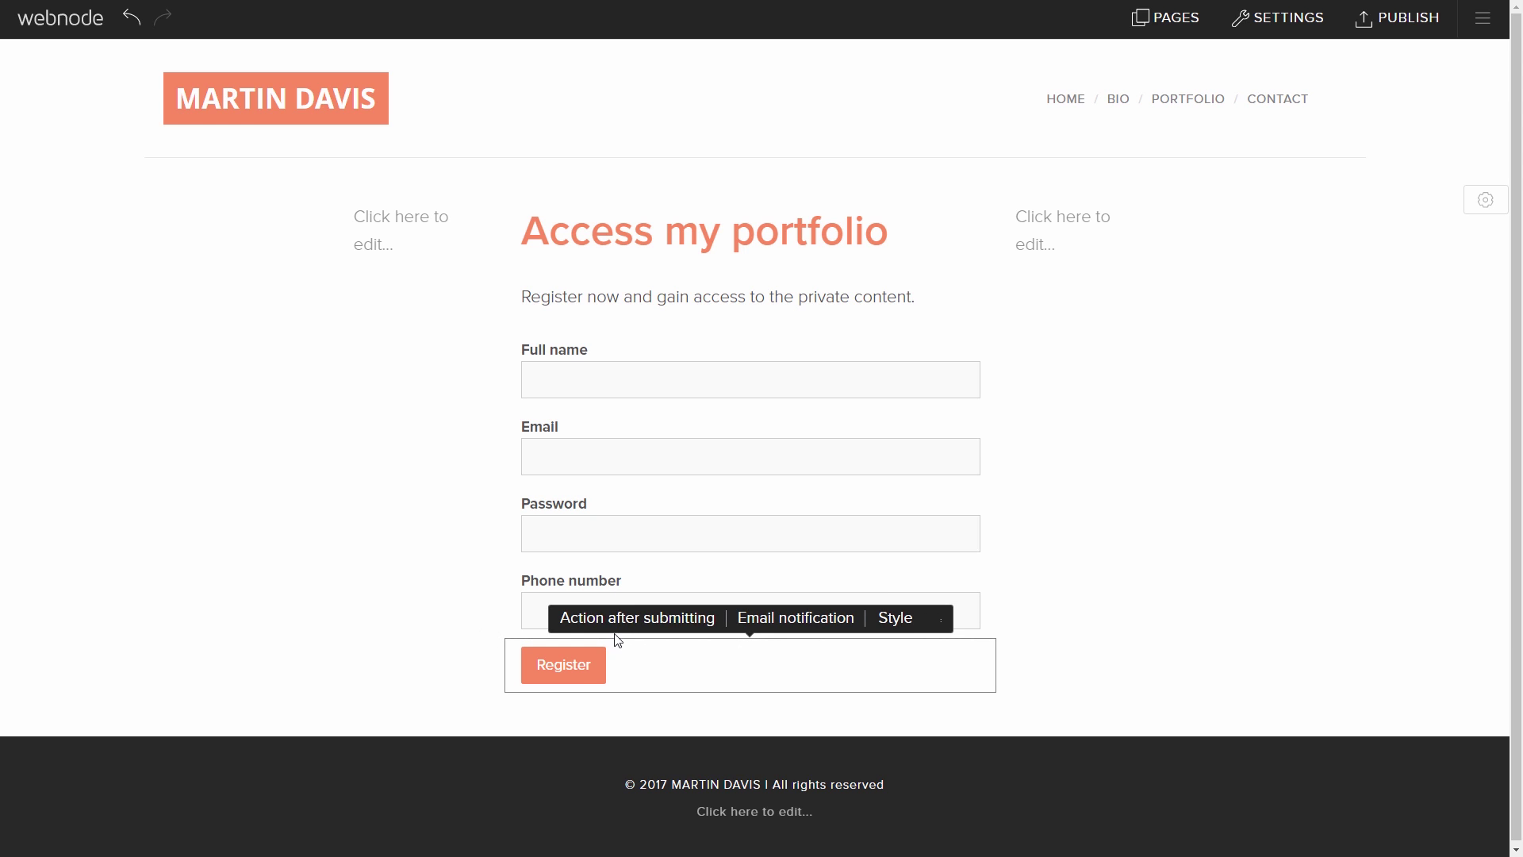
click(642, 627)
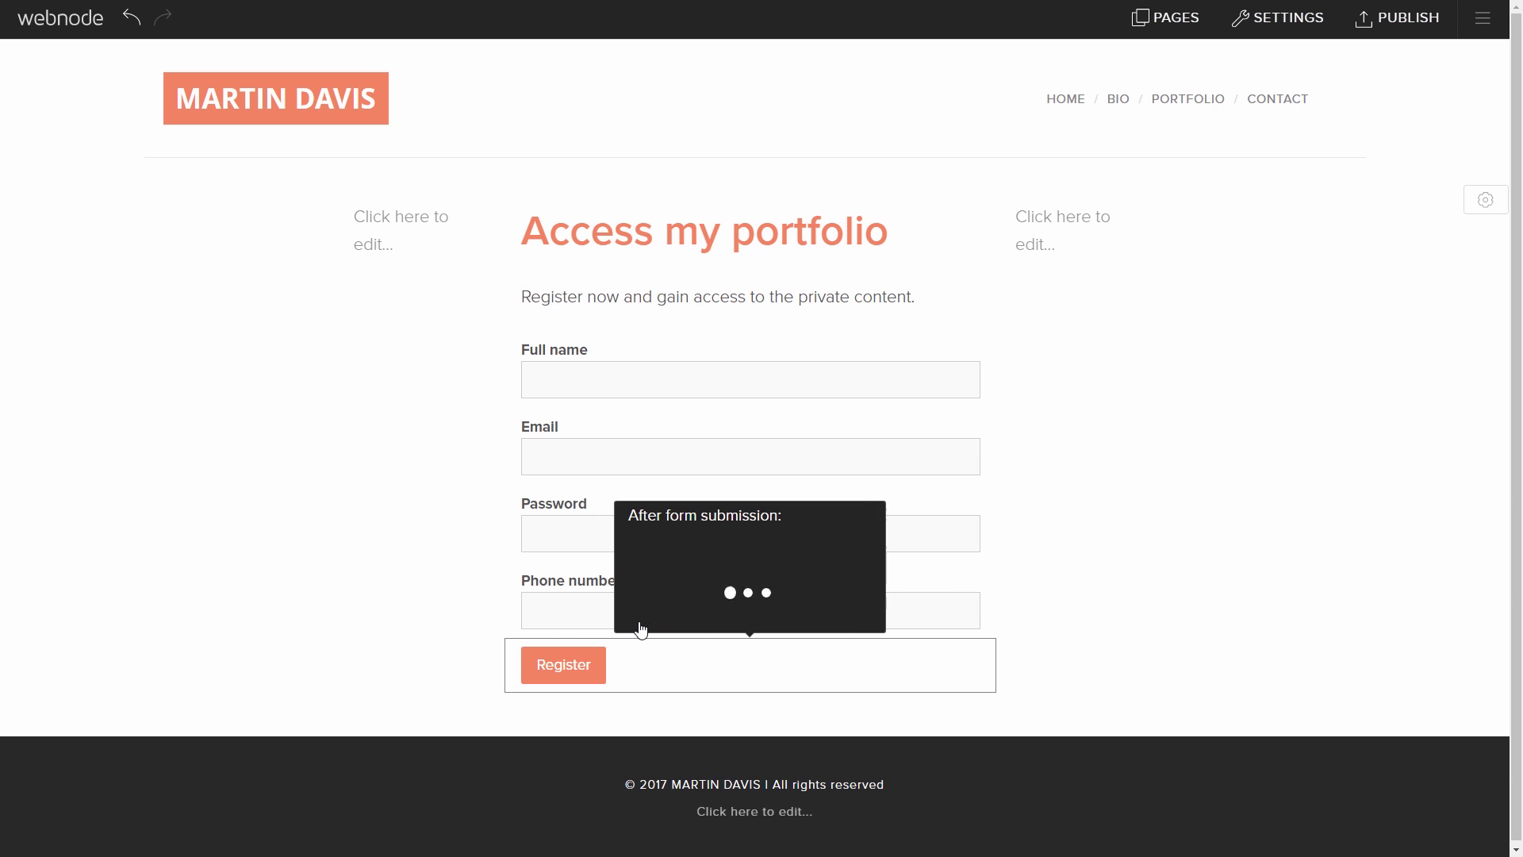
mouse_move(651, 616)
mouse_down()
mouse_move(796, 619)
mouse_move(644, 623)
mouse_up()
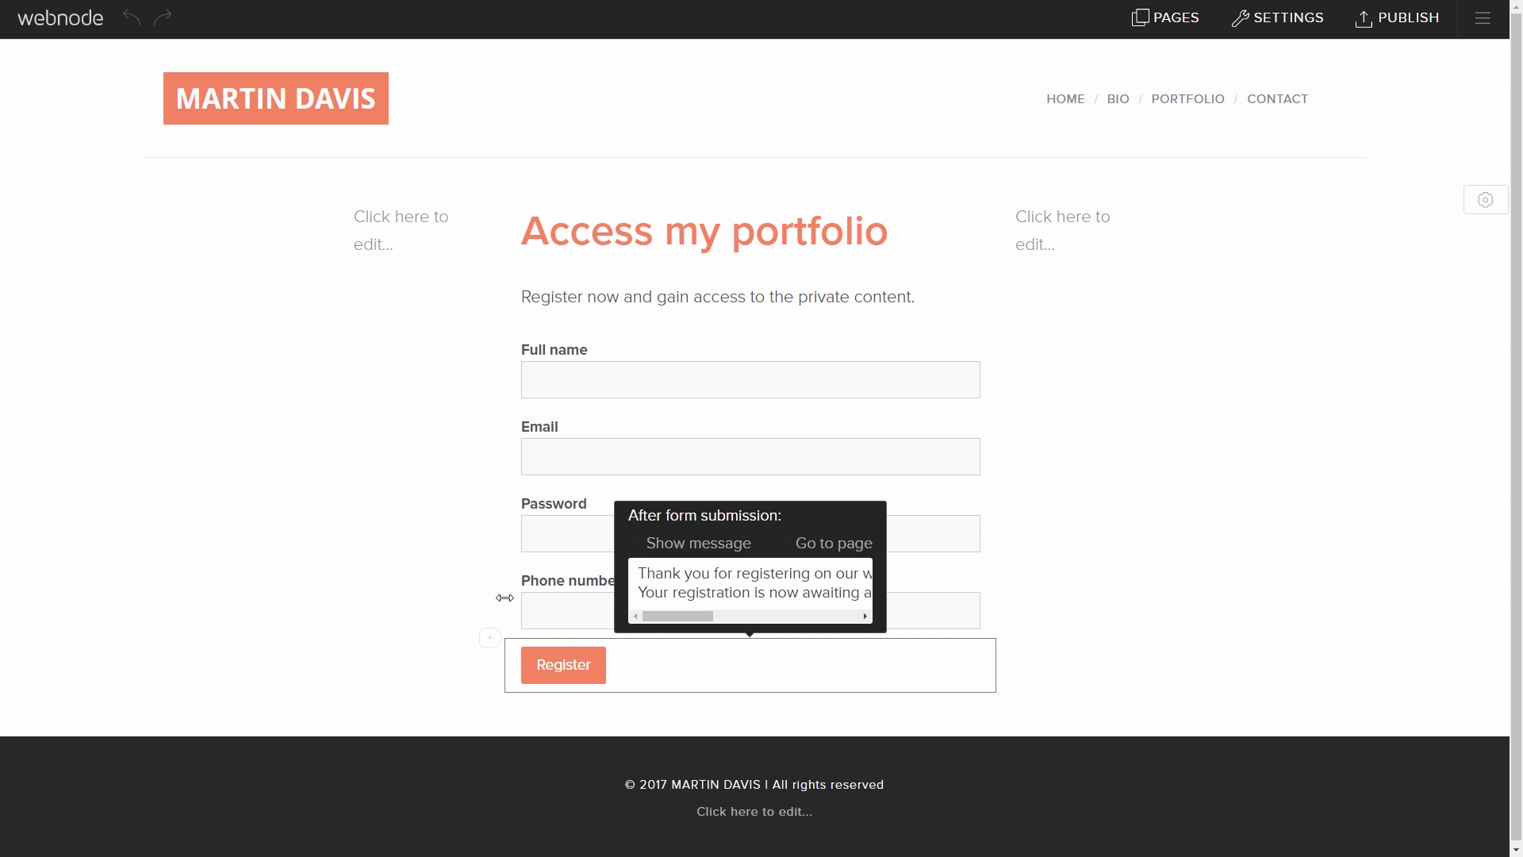
click(1157, 32)
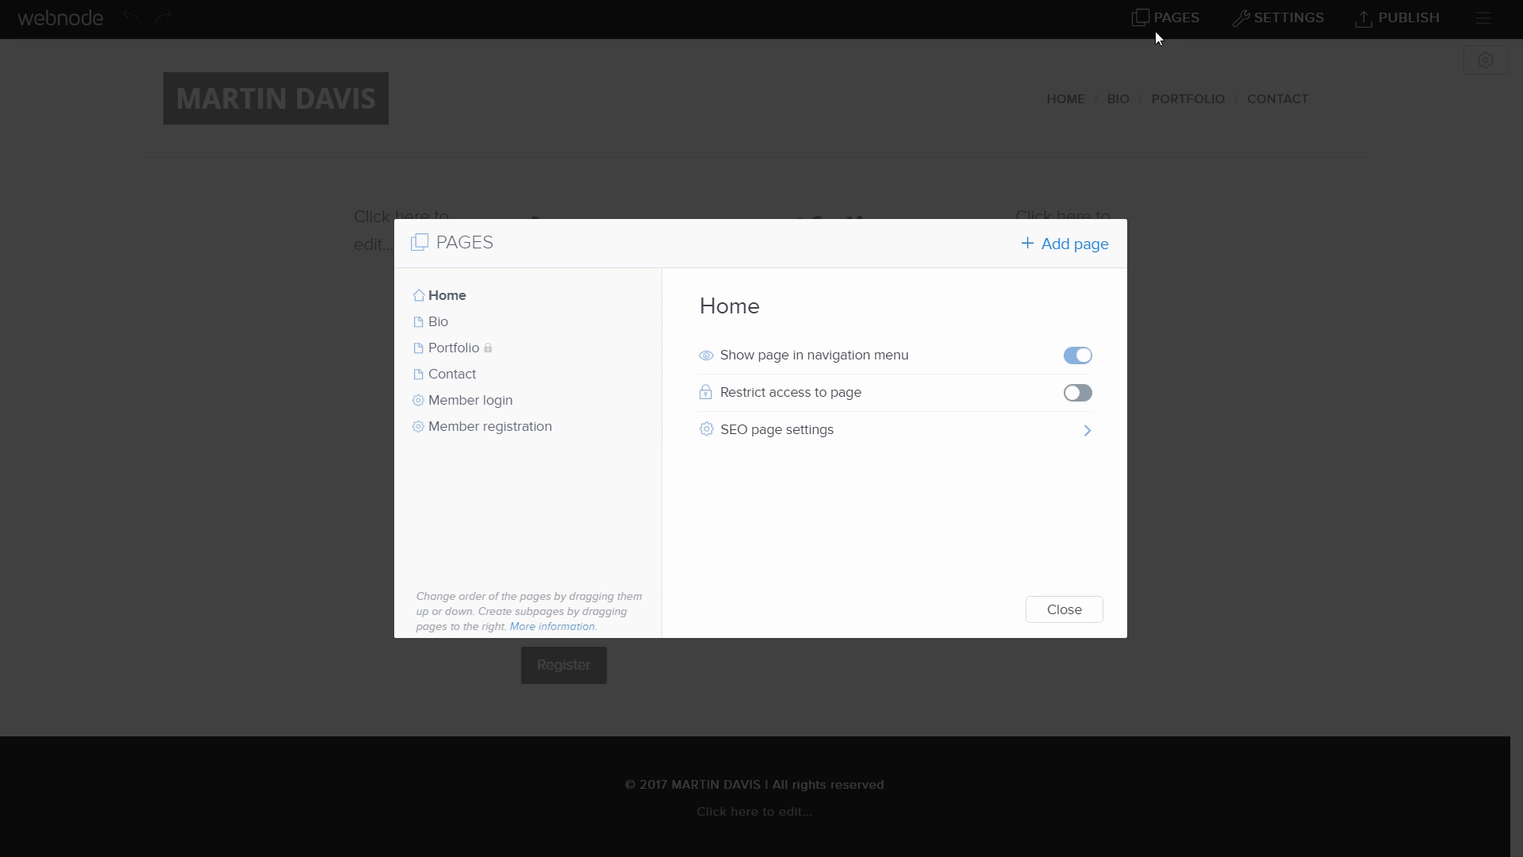
click(500, 403)
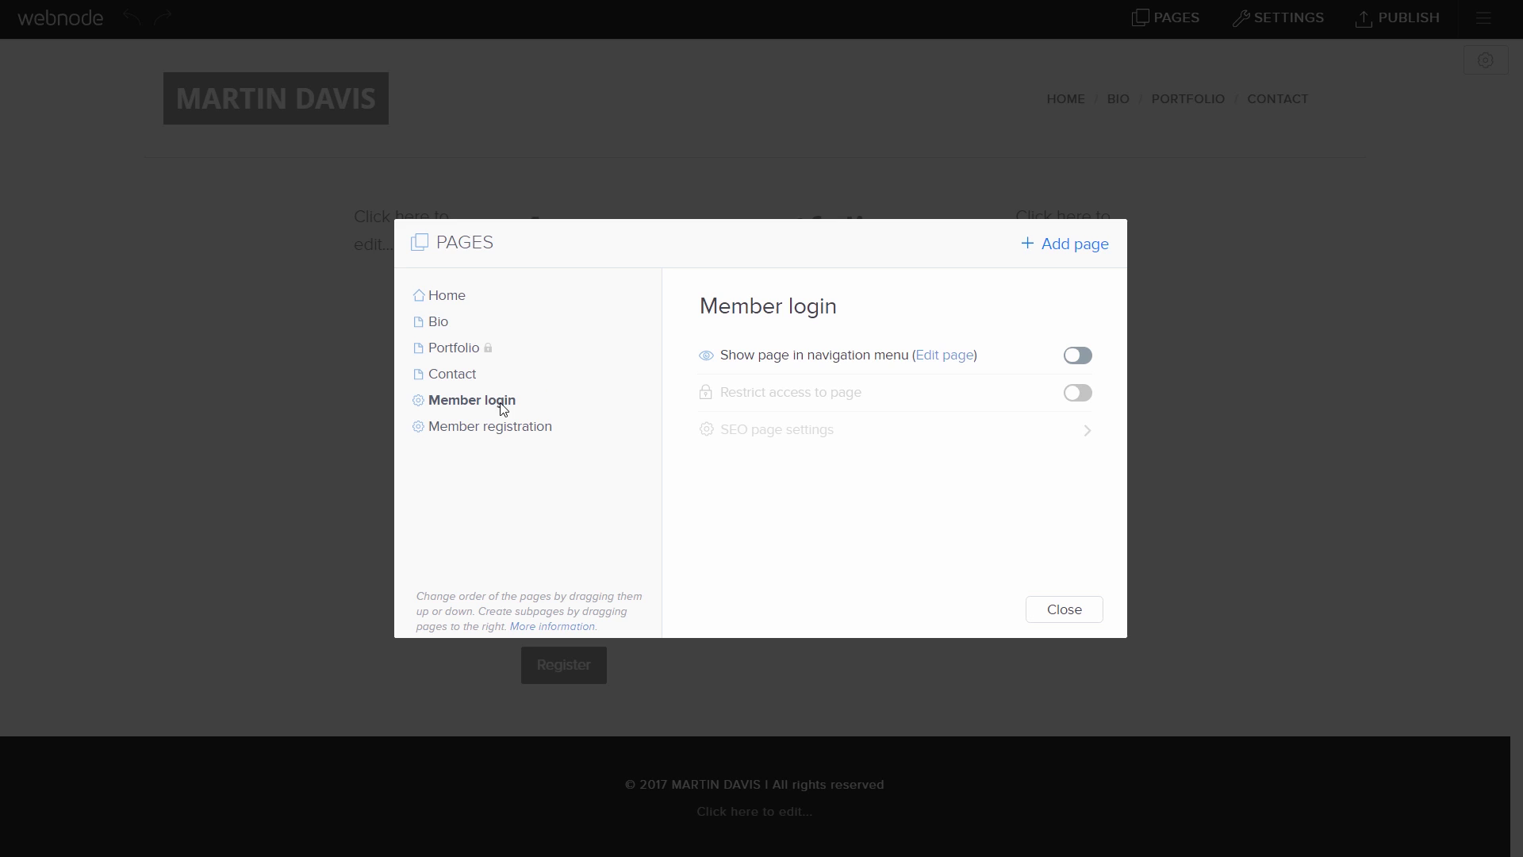
Step: Retitle the Member login page 'If you want to see my portfolio, become a member of my website!'
click(943, 353)
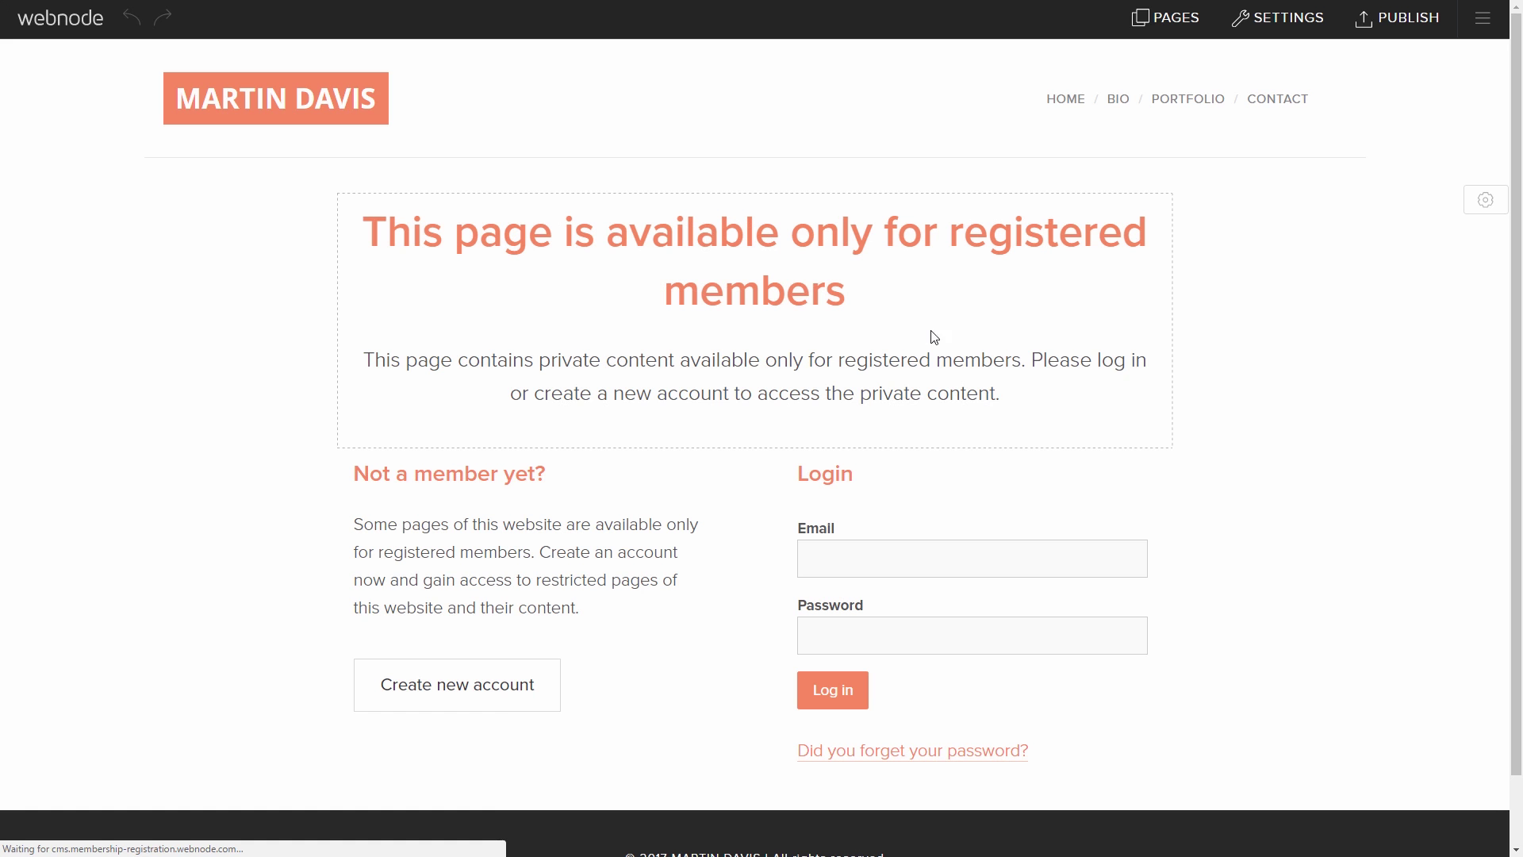
click(843, 293)
drag(832, 290, 361, 232)
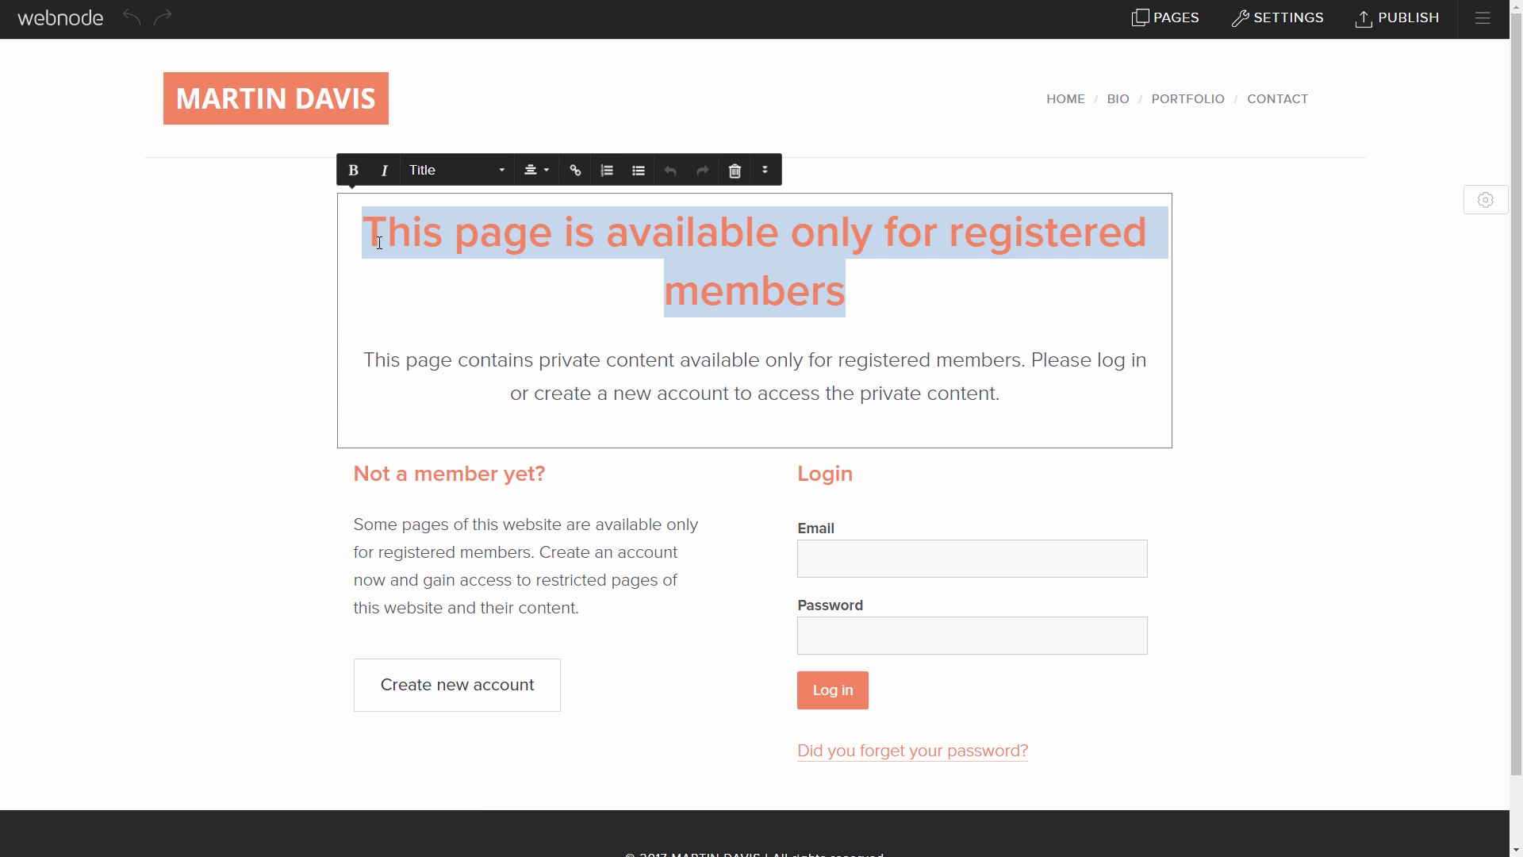
text(If you want to see my portfolio, become a member of my website!)
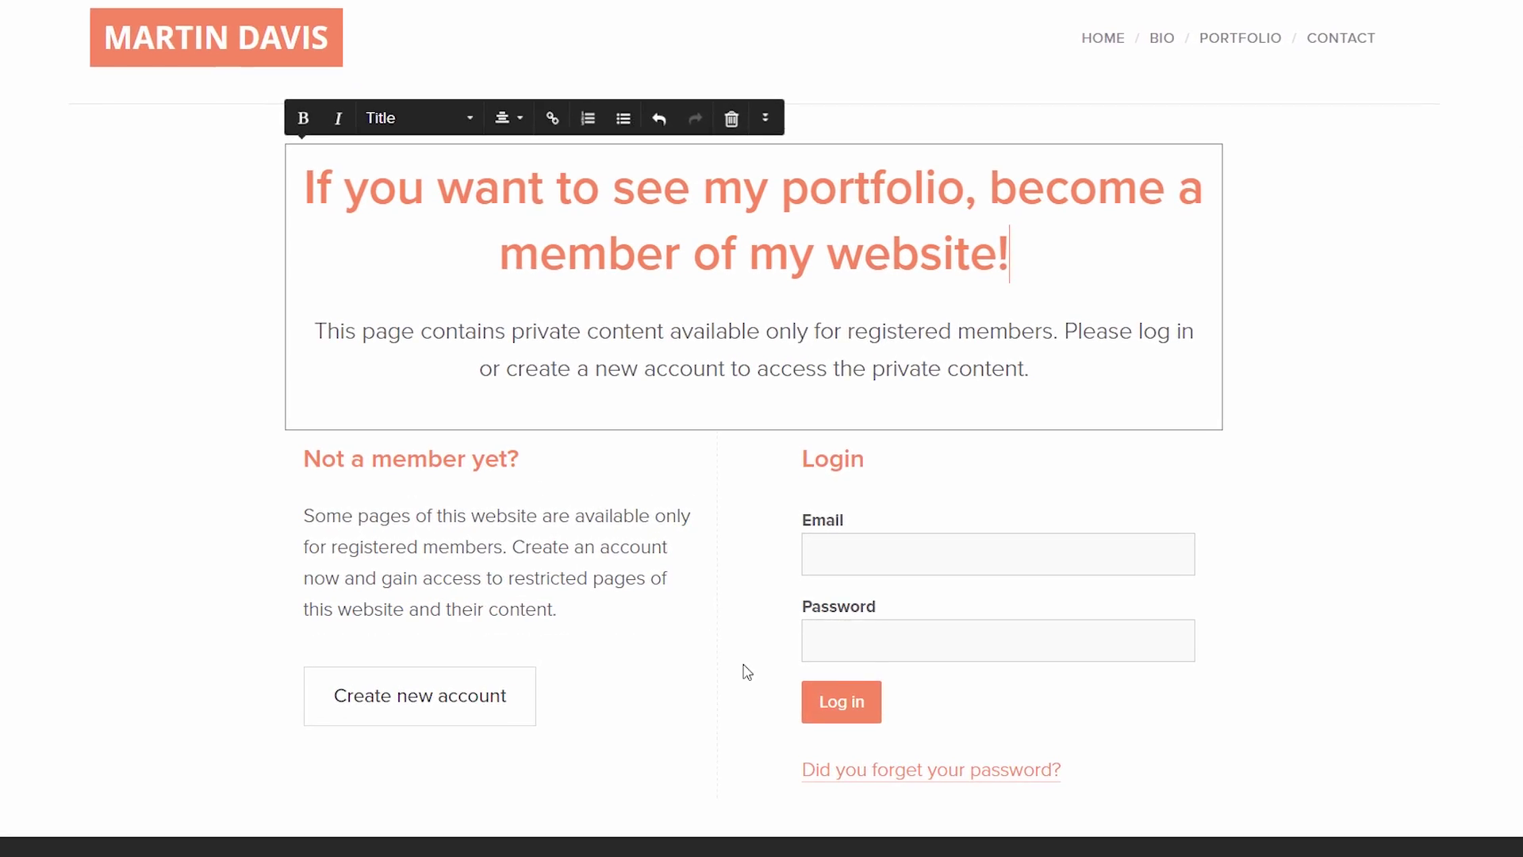
Step: Check the Forgotten password form's after-submission action, then publish the site
click(880, 750)
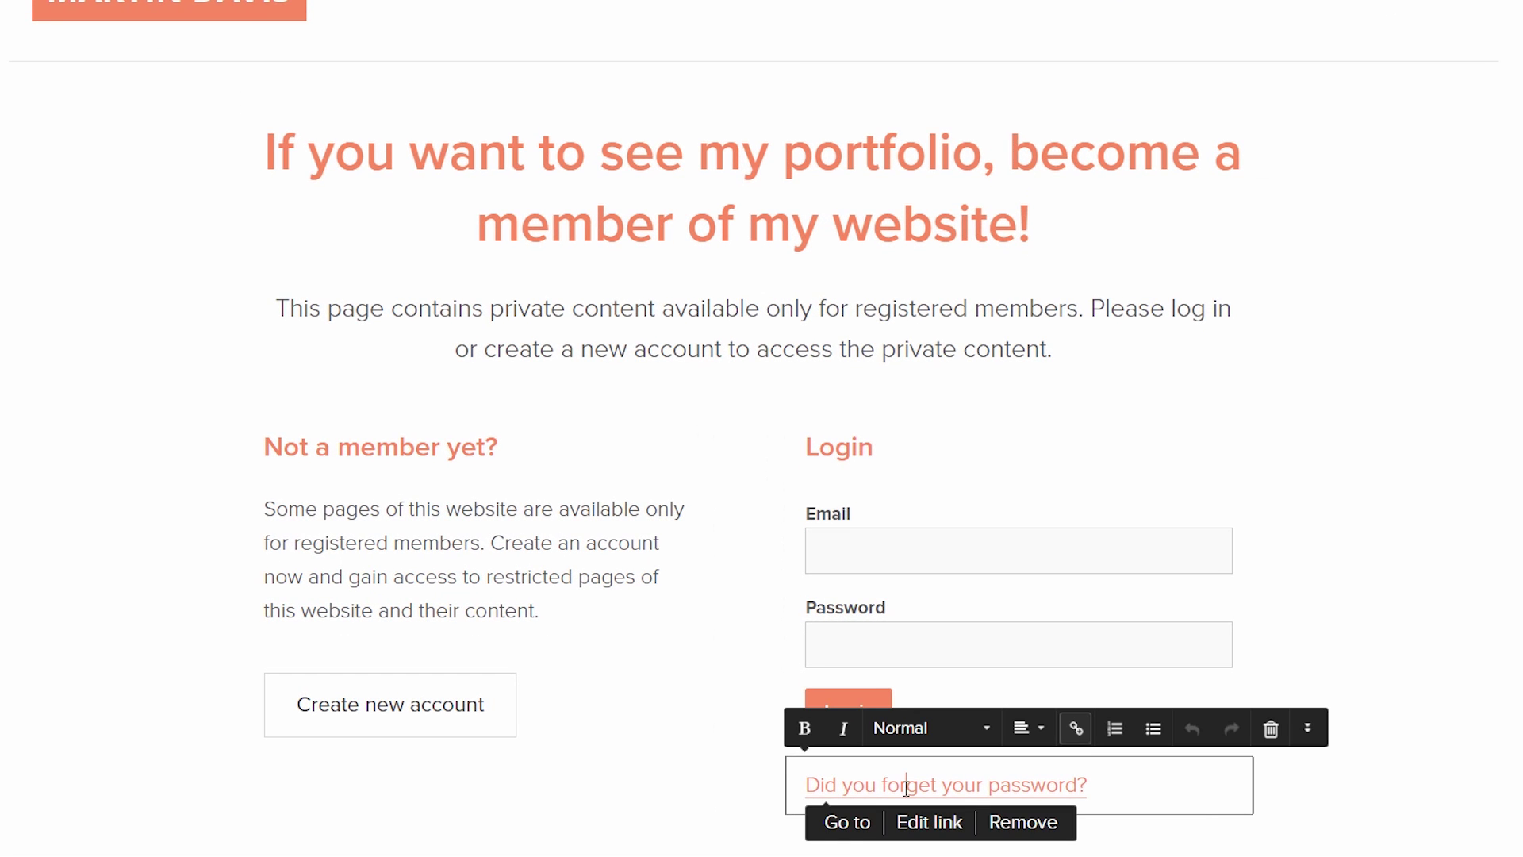
click(846, 822)
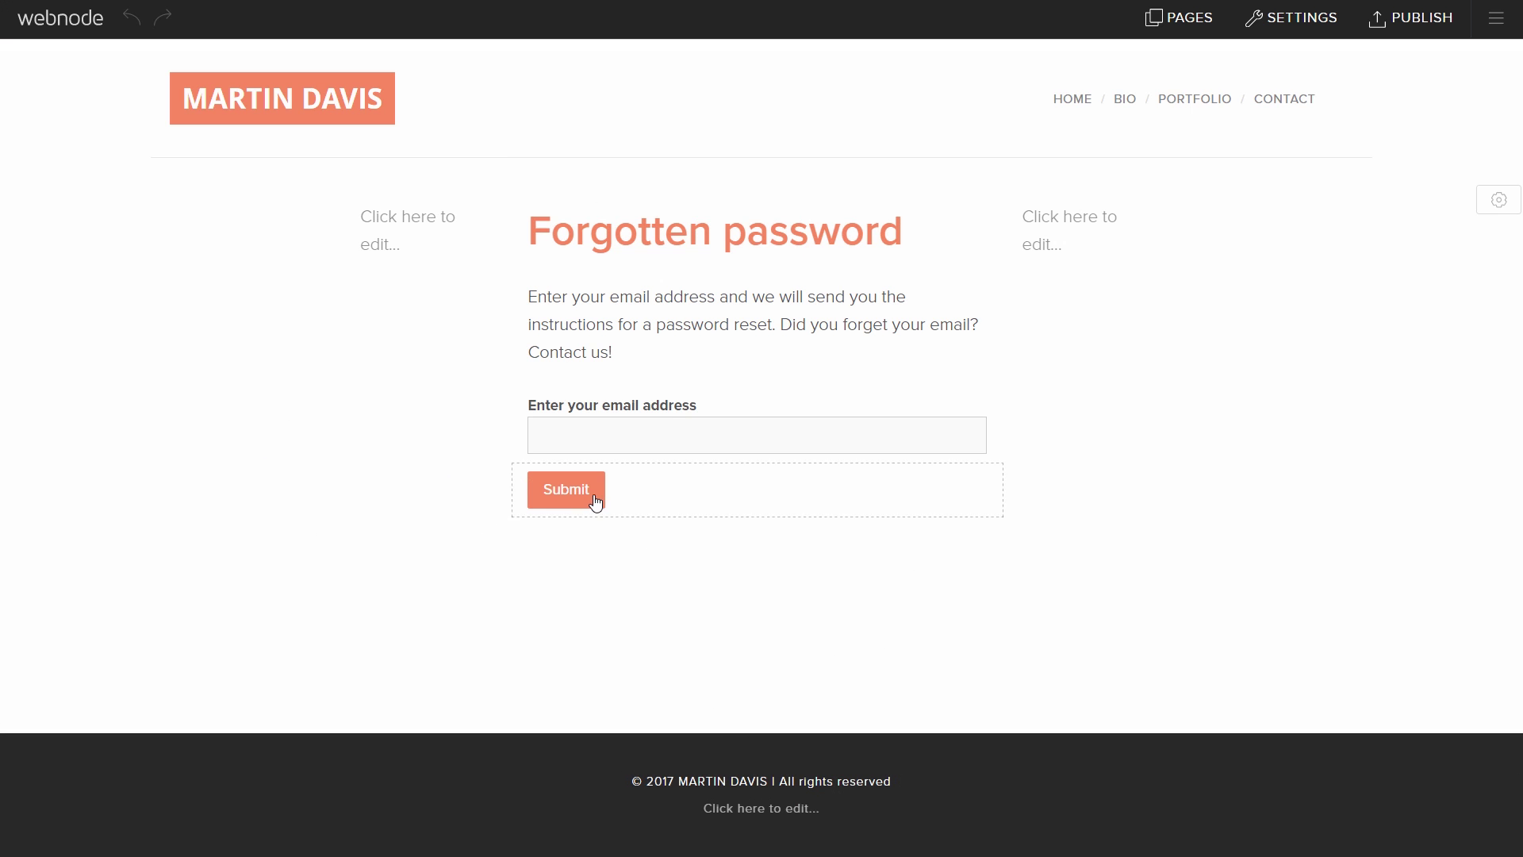
click(595, 500)
click(659, 444)
mouse_move(661, 447)
mouse_down()
mouse_move(832, 440)
mouse_move(662, 442)
mouse_up()
click(629, 544)
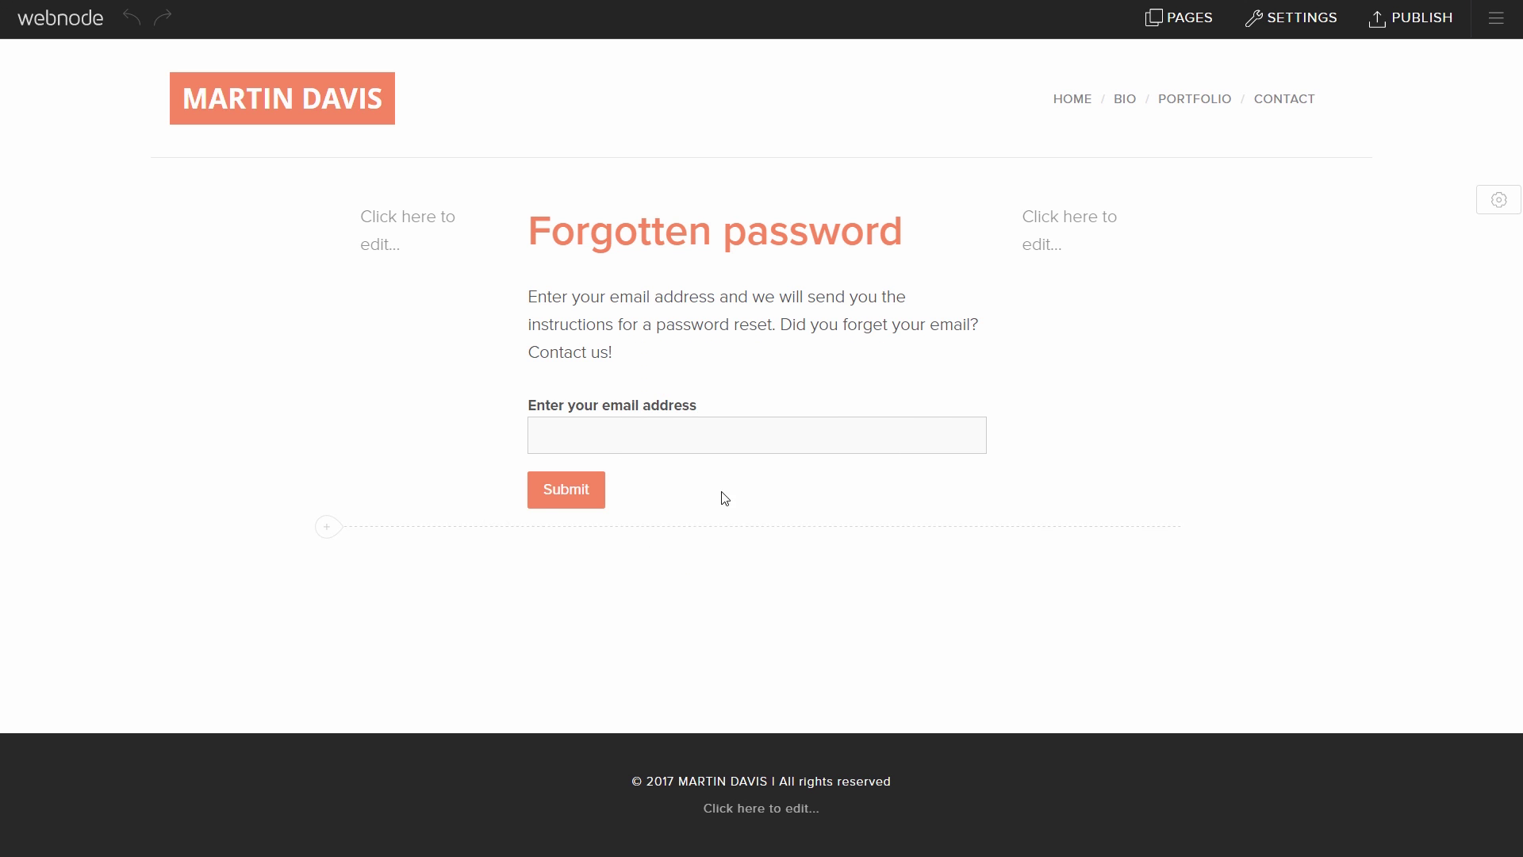
click(1419, 24)
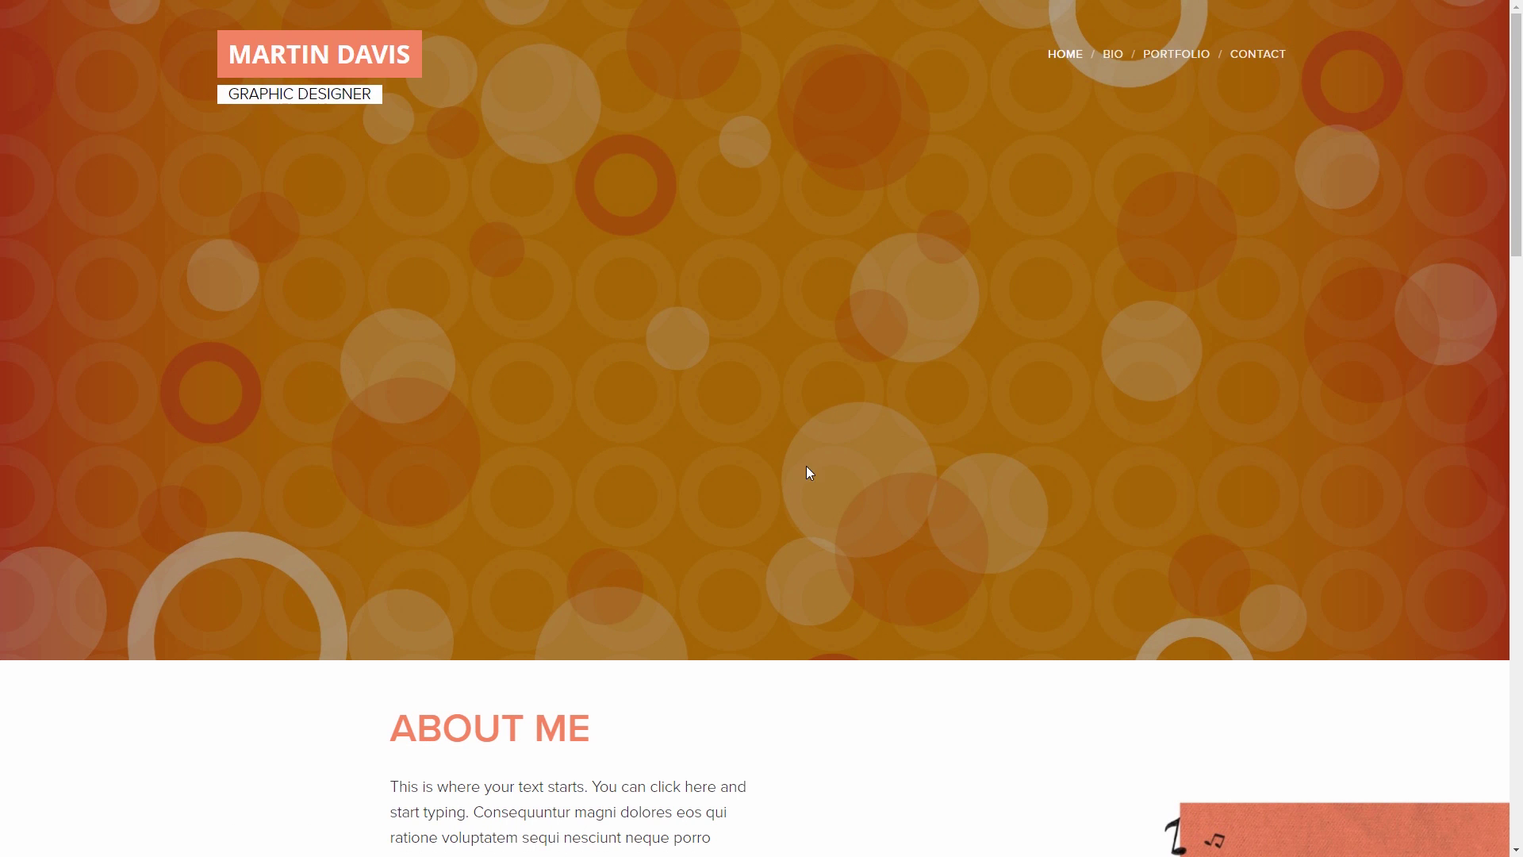
Step: On the live Portfolio page, register a test account with name, email, password and phone number
click(1178, 56)
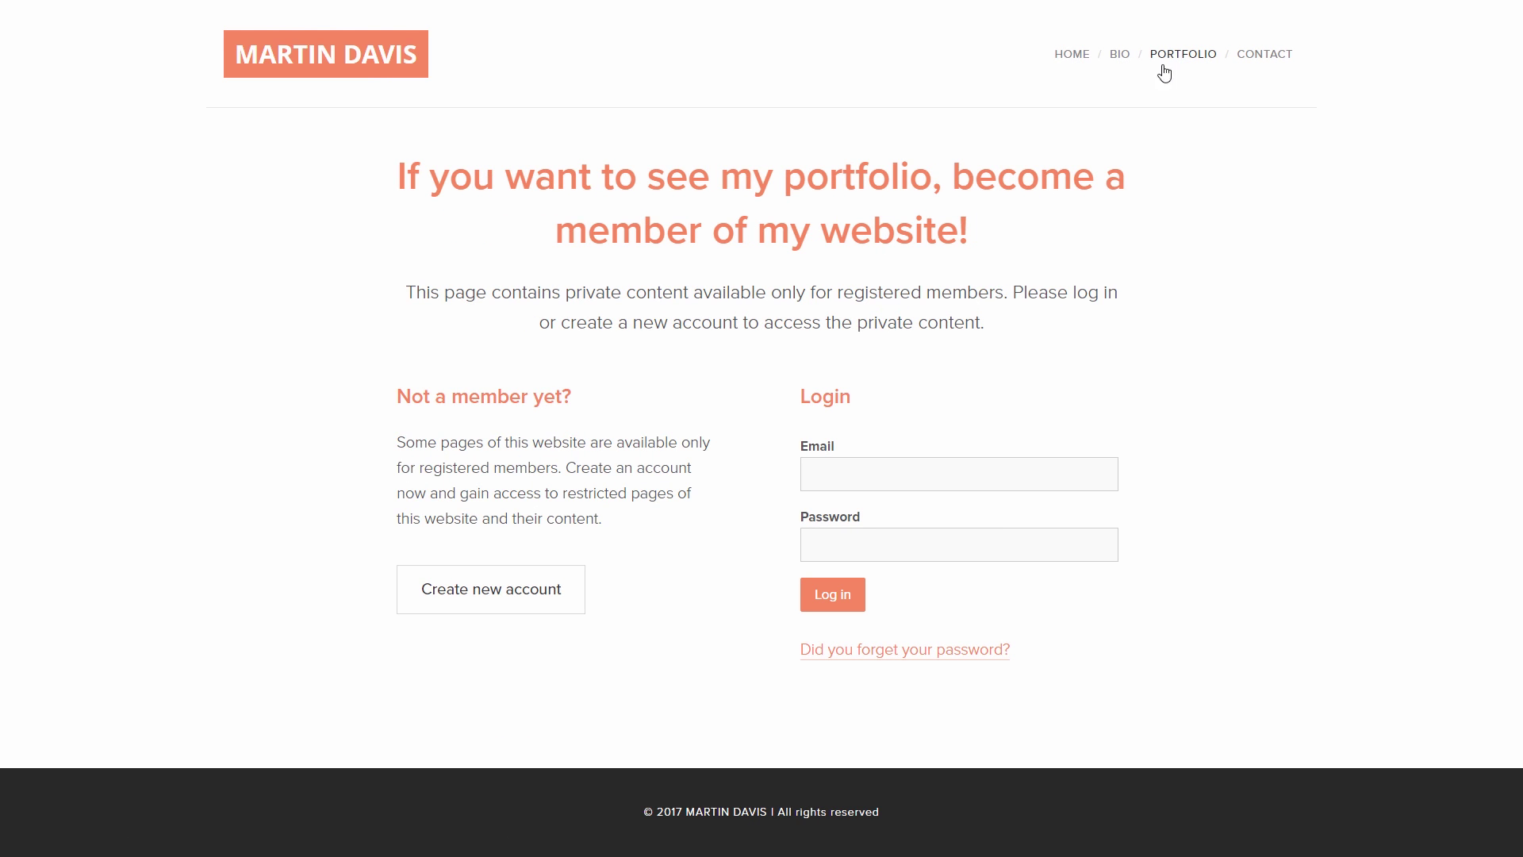
click(576, 607)
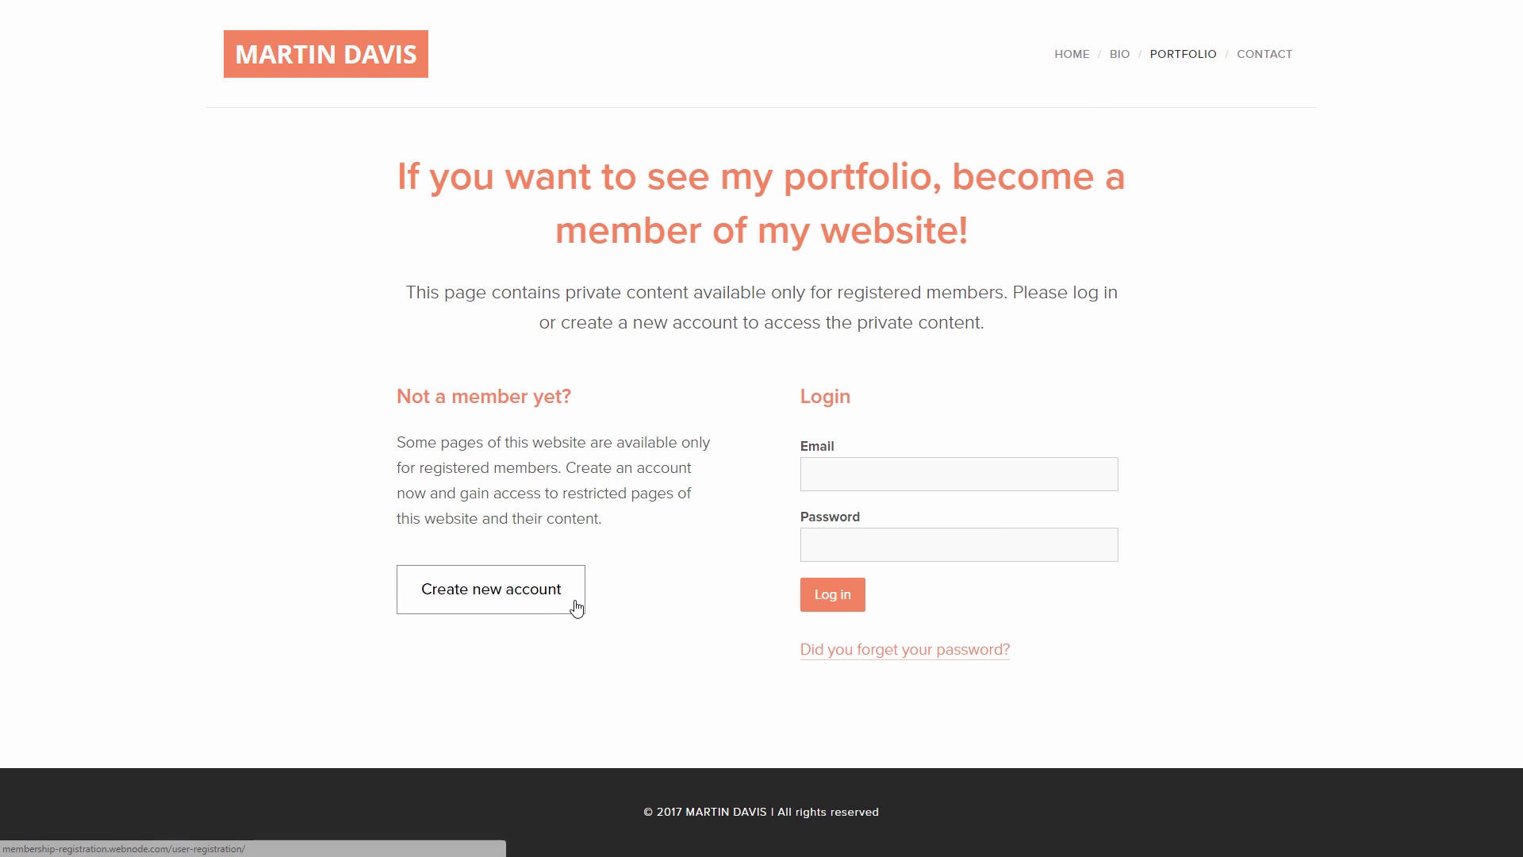
click(606, 319)
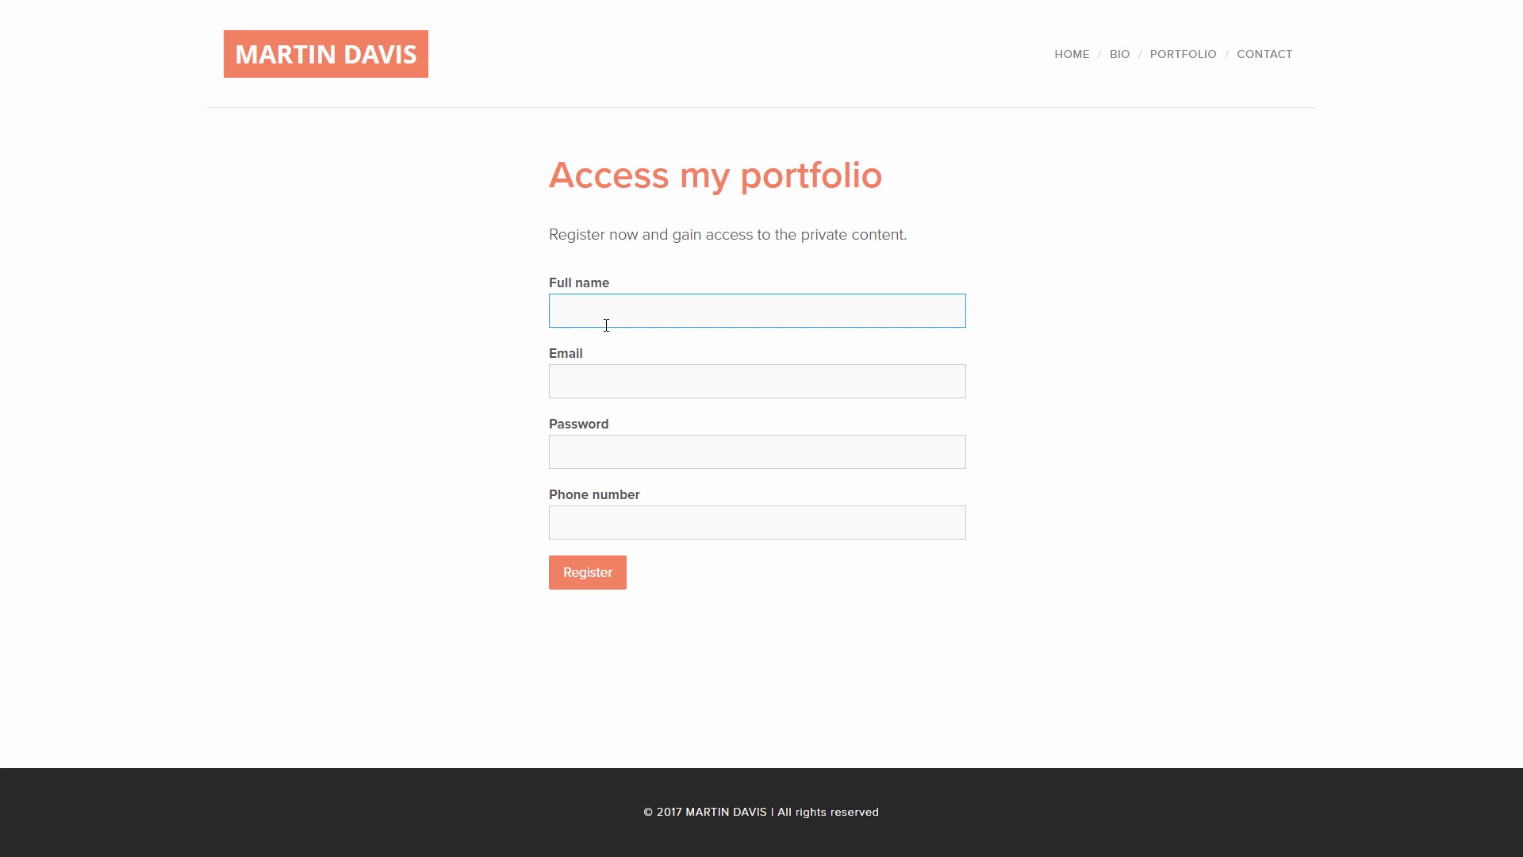
text(member)
key(Tab)
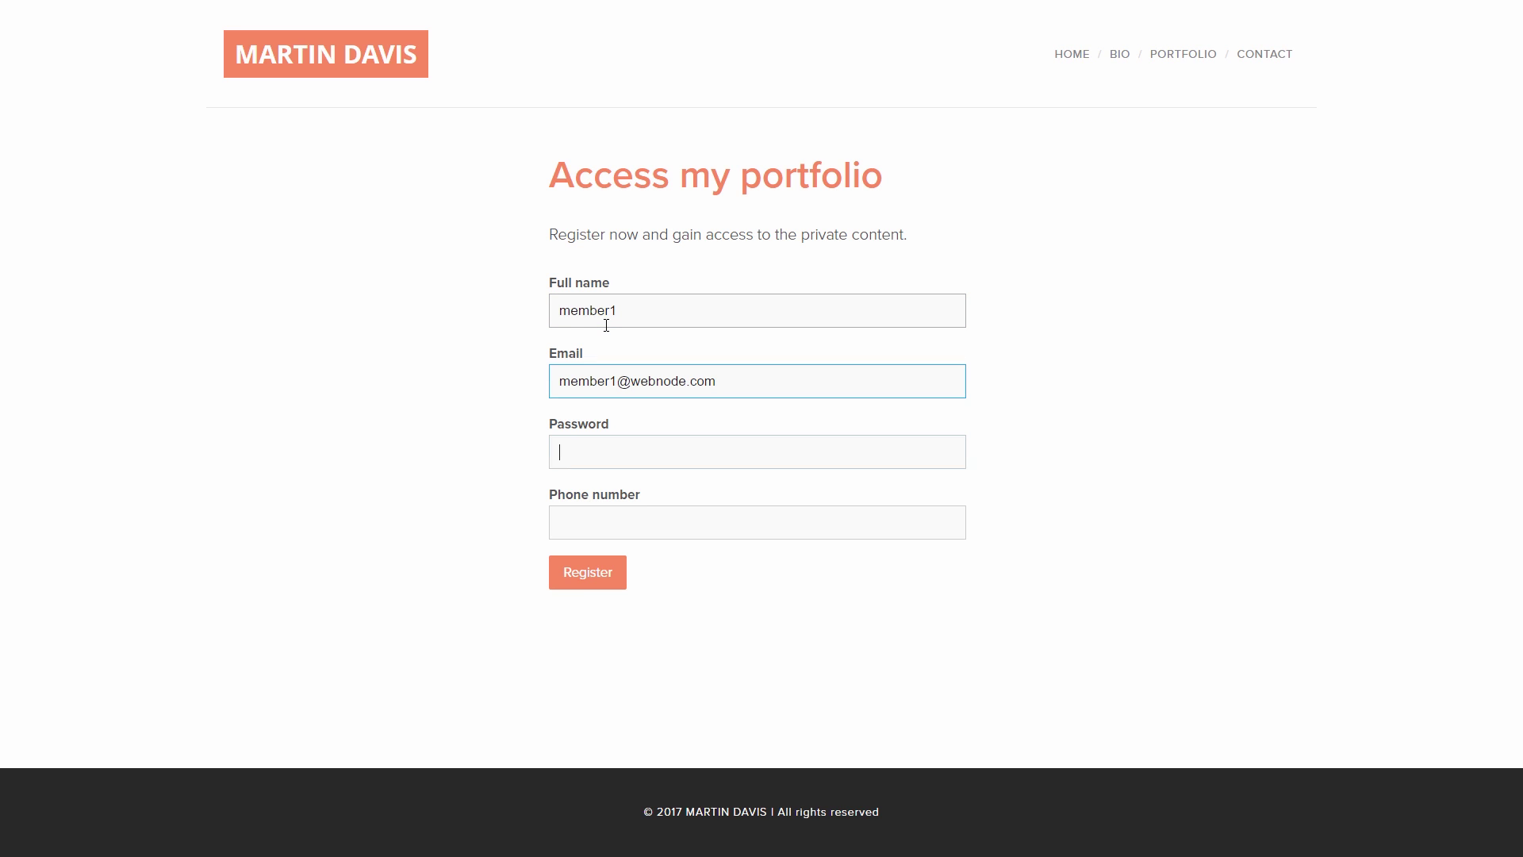
text(me)
key(Tab)
text(1234567)
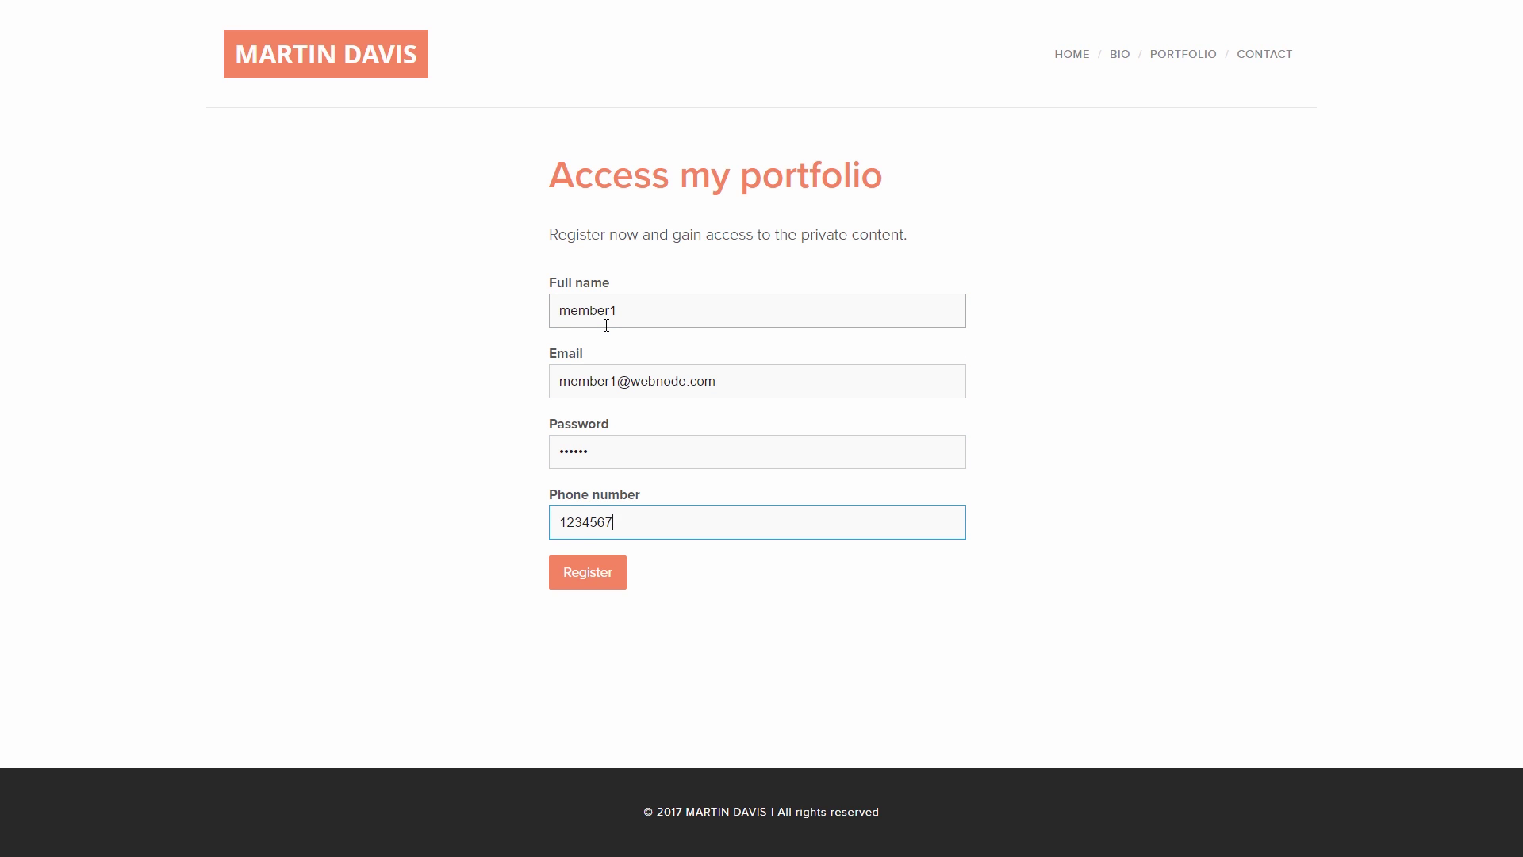
click(562, 588)
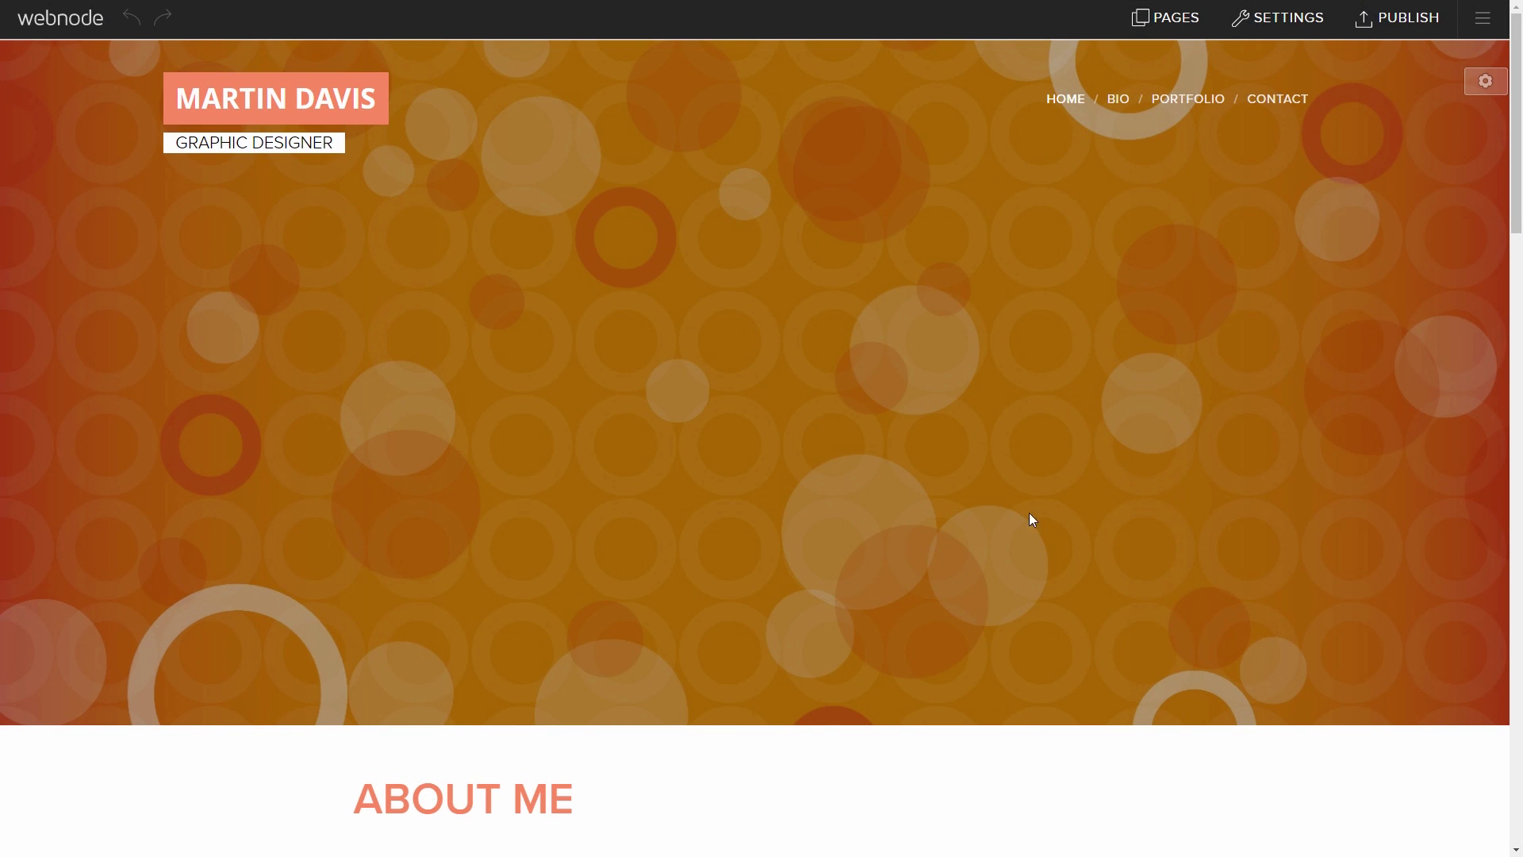
Step: Open the registered members management from the Portfolio page's settings
click(1172, 24)
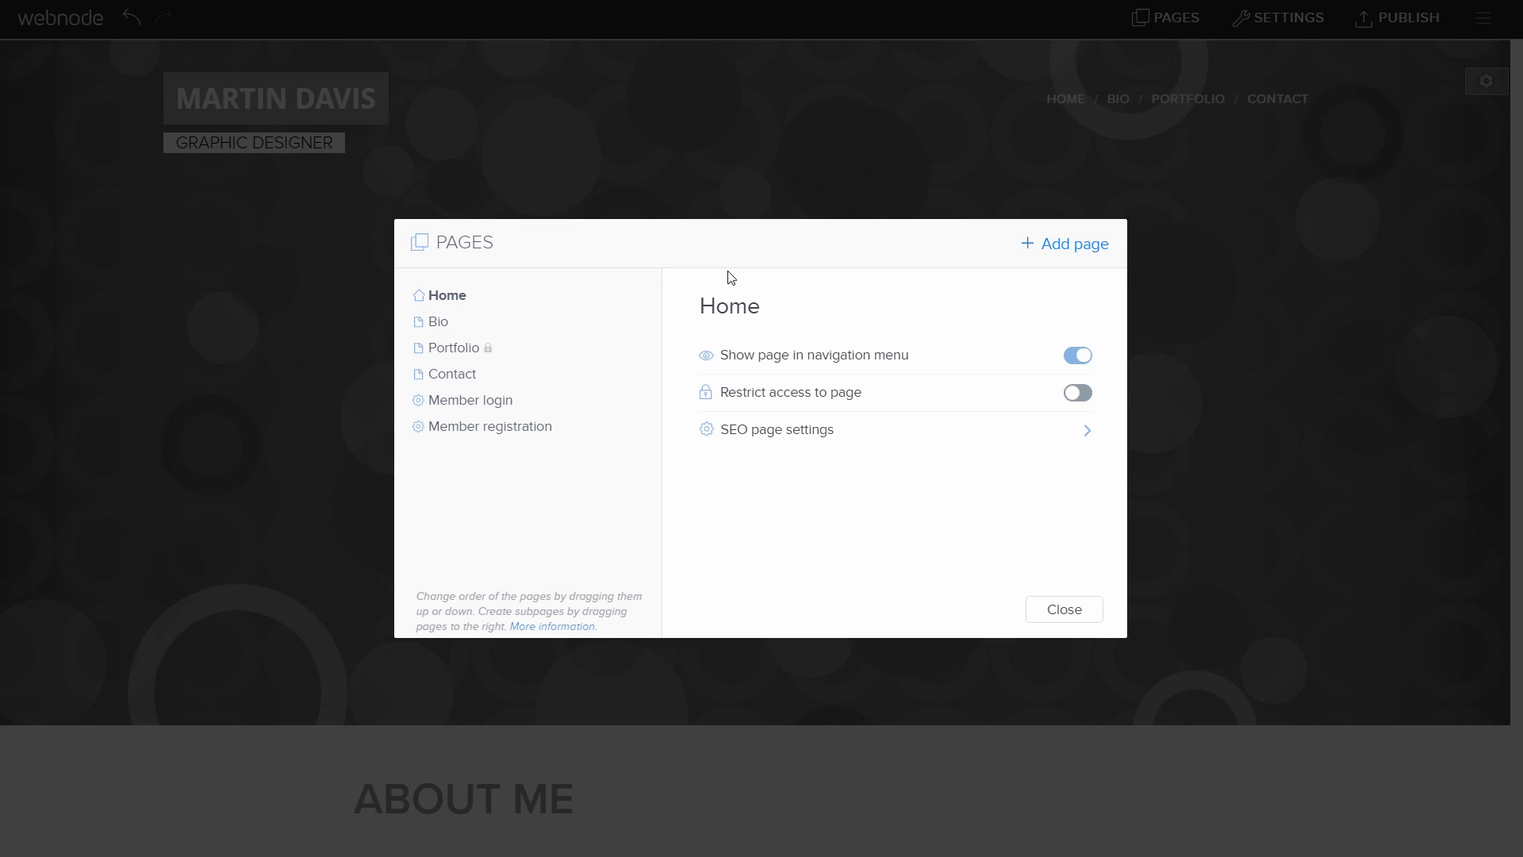
click(459, 351)
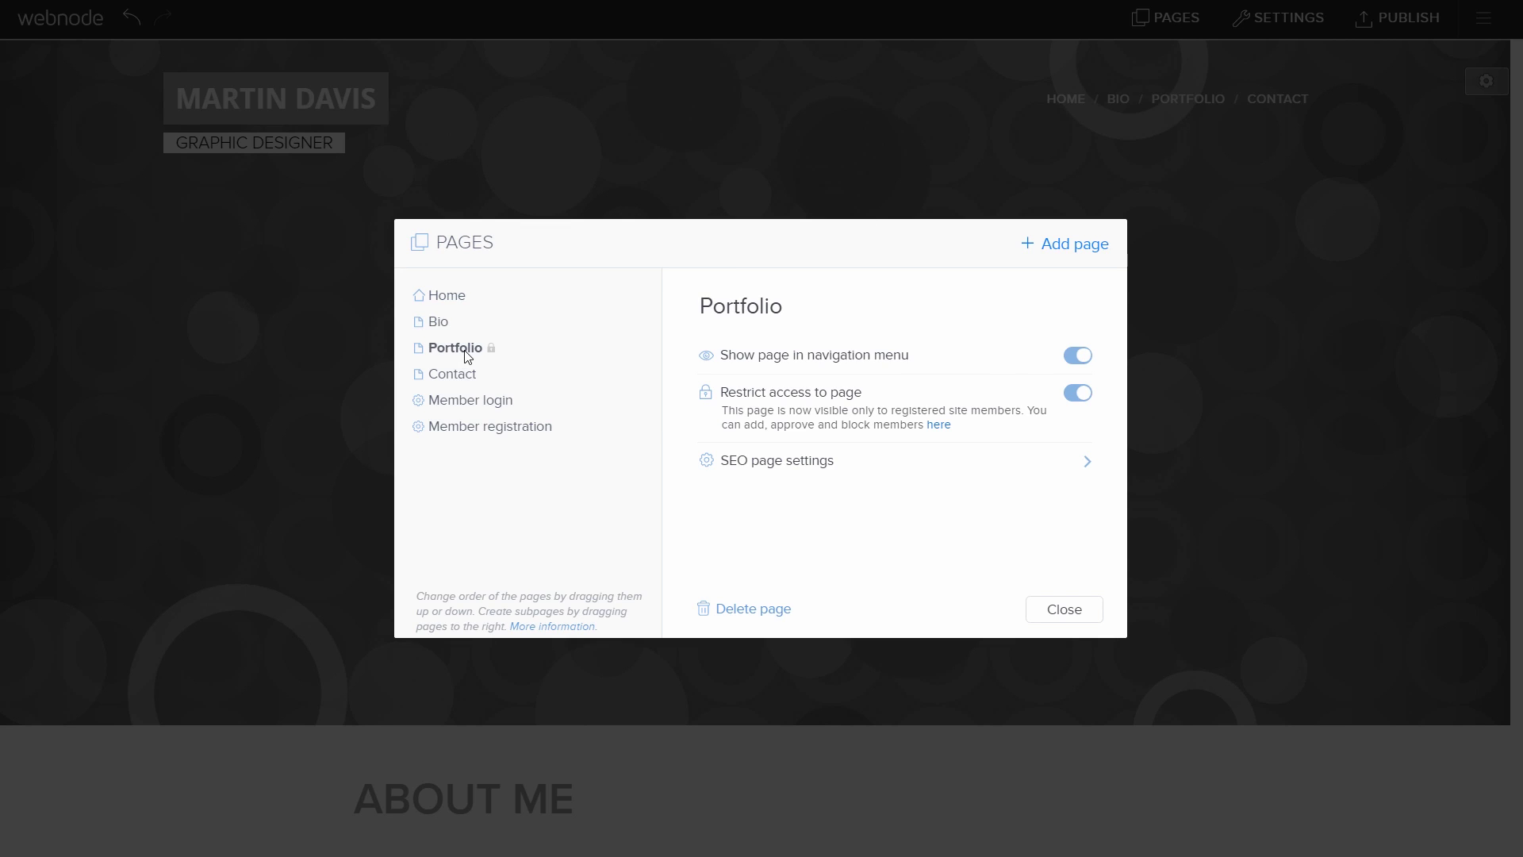
click(938, 429)
Step: Approve the pending test member from its details and close them
click(298, 373)
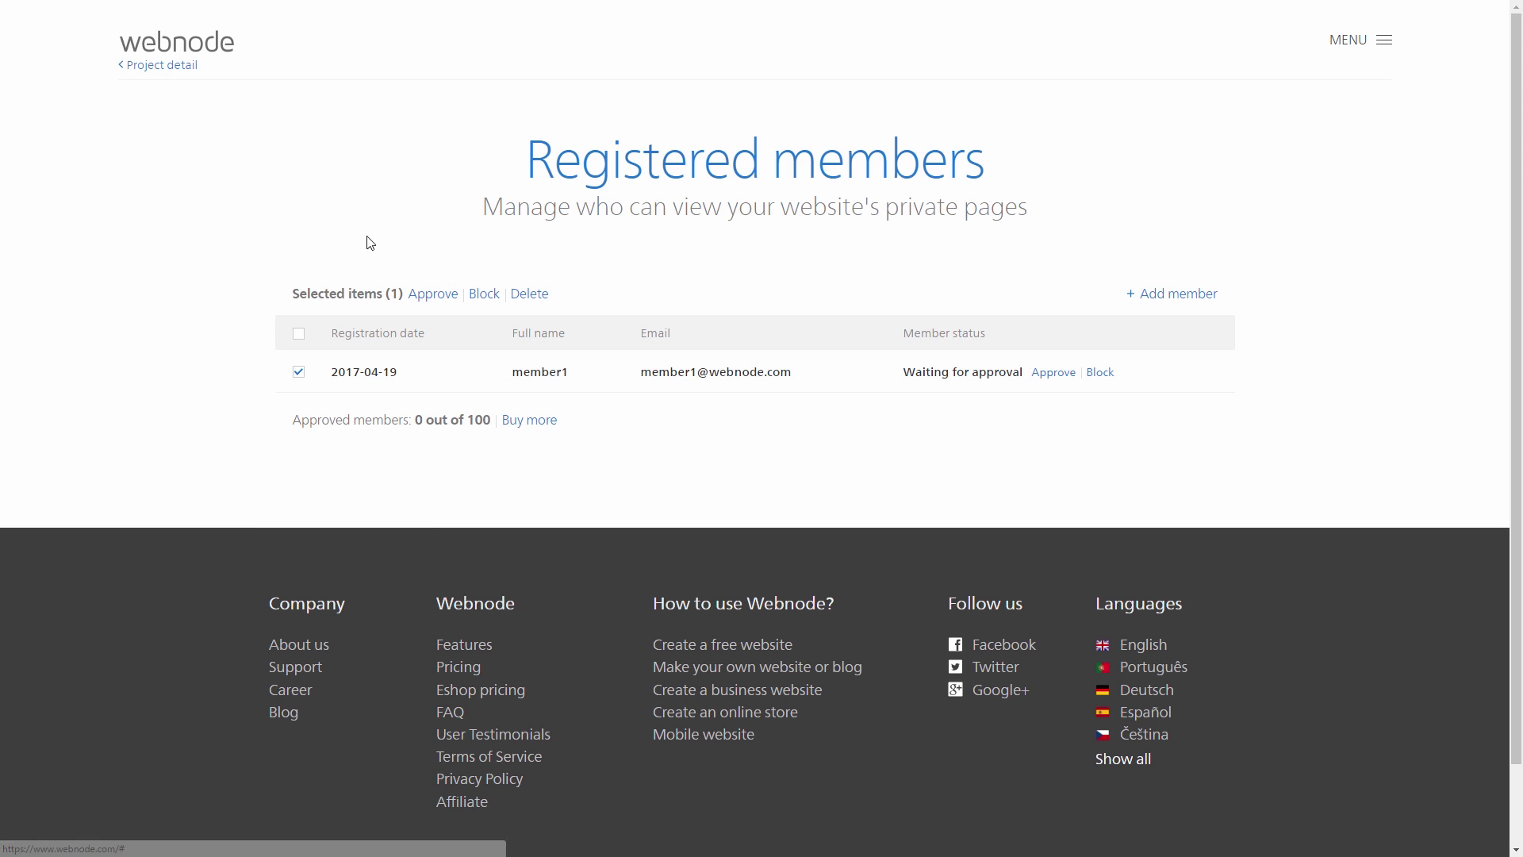
click(299, 372)
click(538, 372)
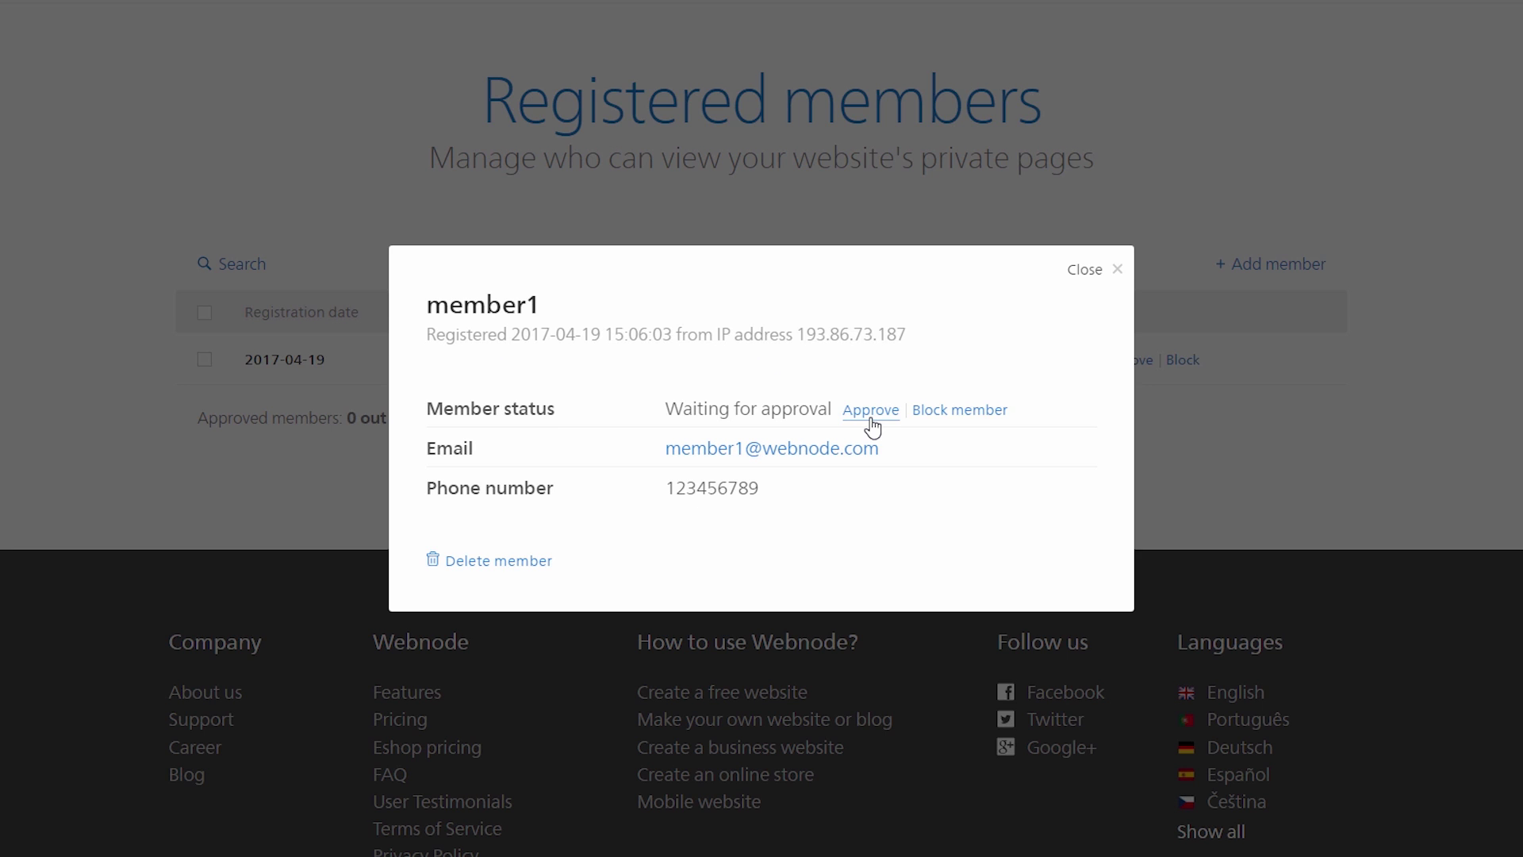
click(872, 420)
click(1115, 269)
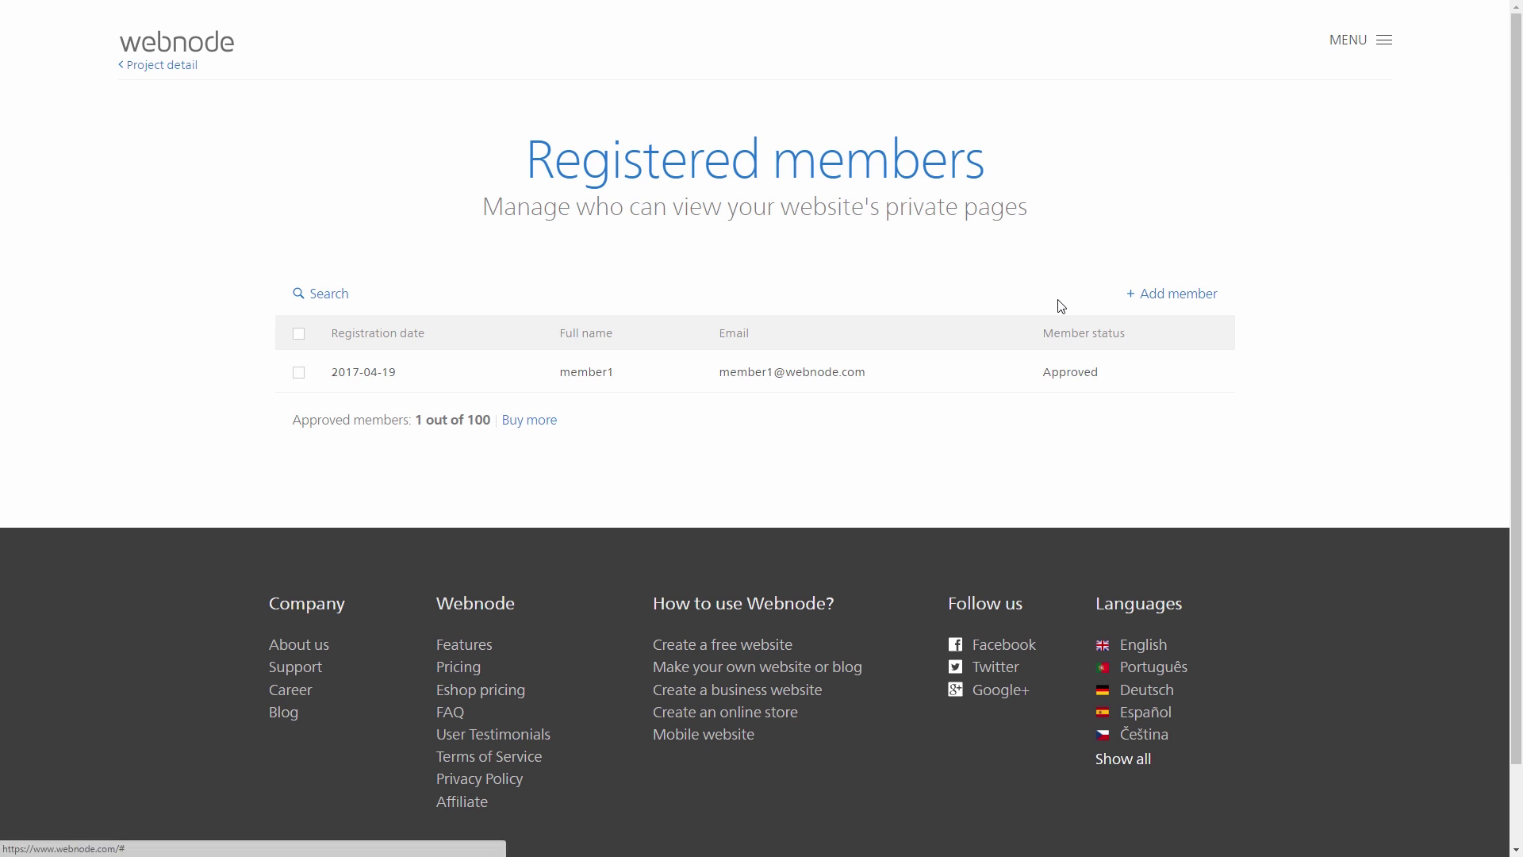
Step: Manually add a second member, entering their full name, email and password
click(1166, 296)
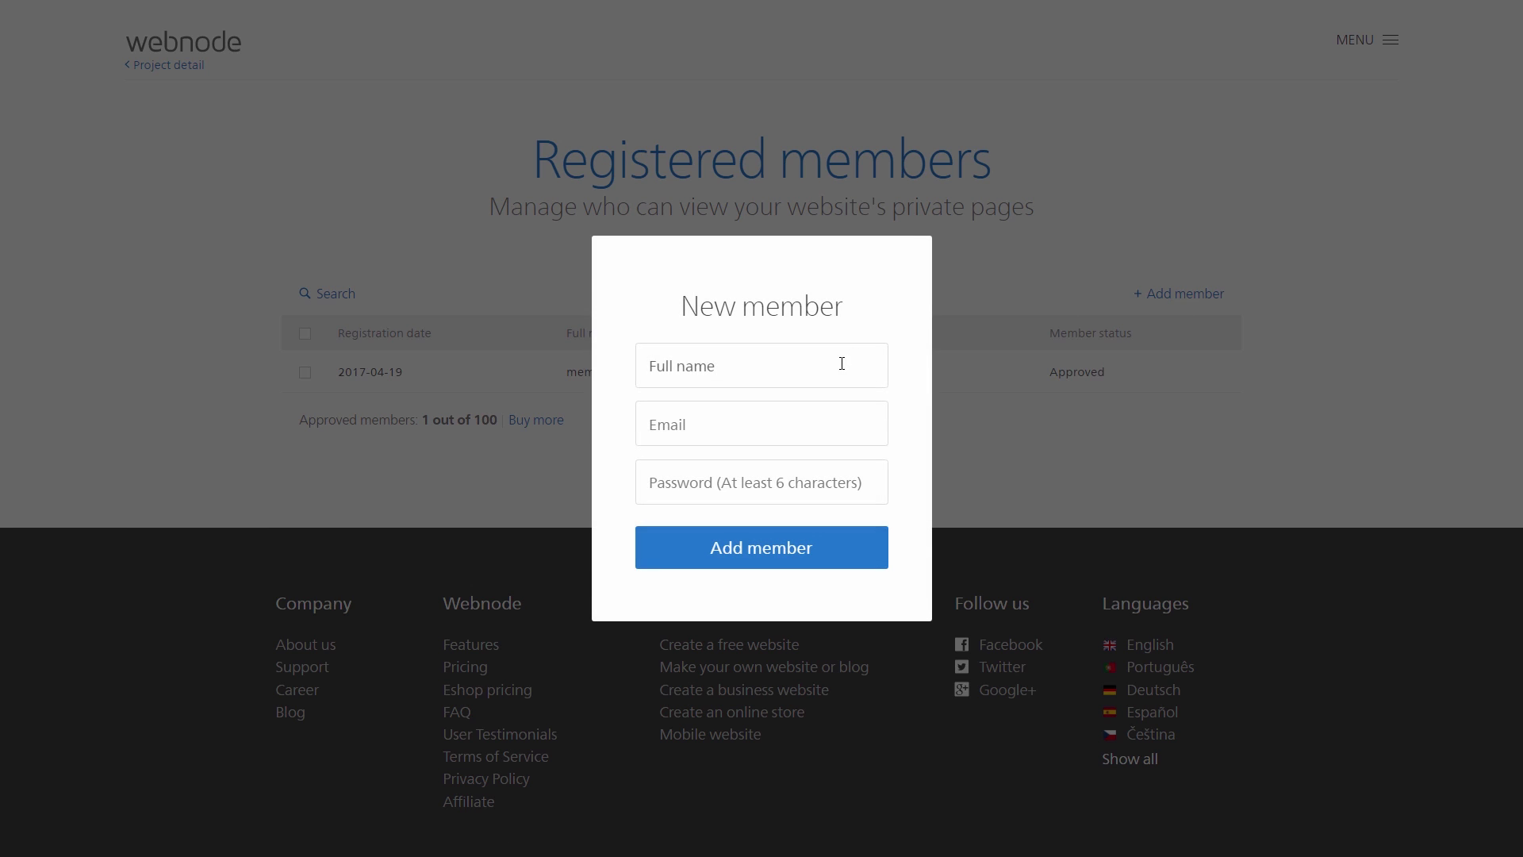
click(866, 372)
key(Tab)
key(Tab)
text(memb)
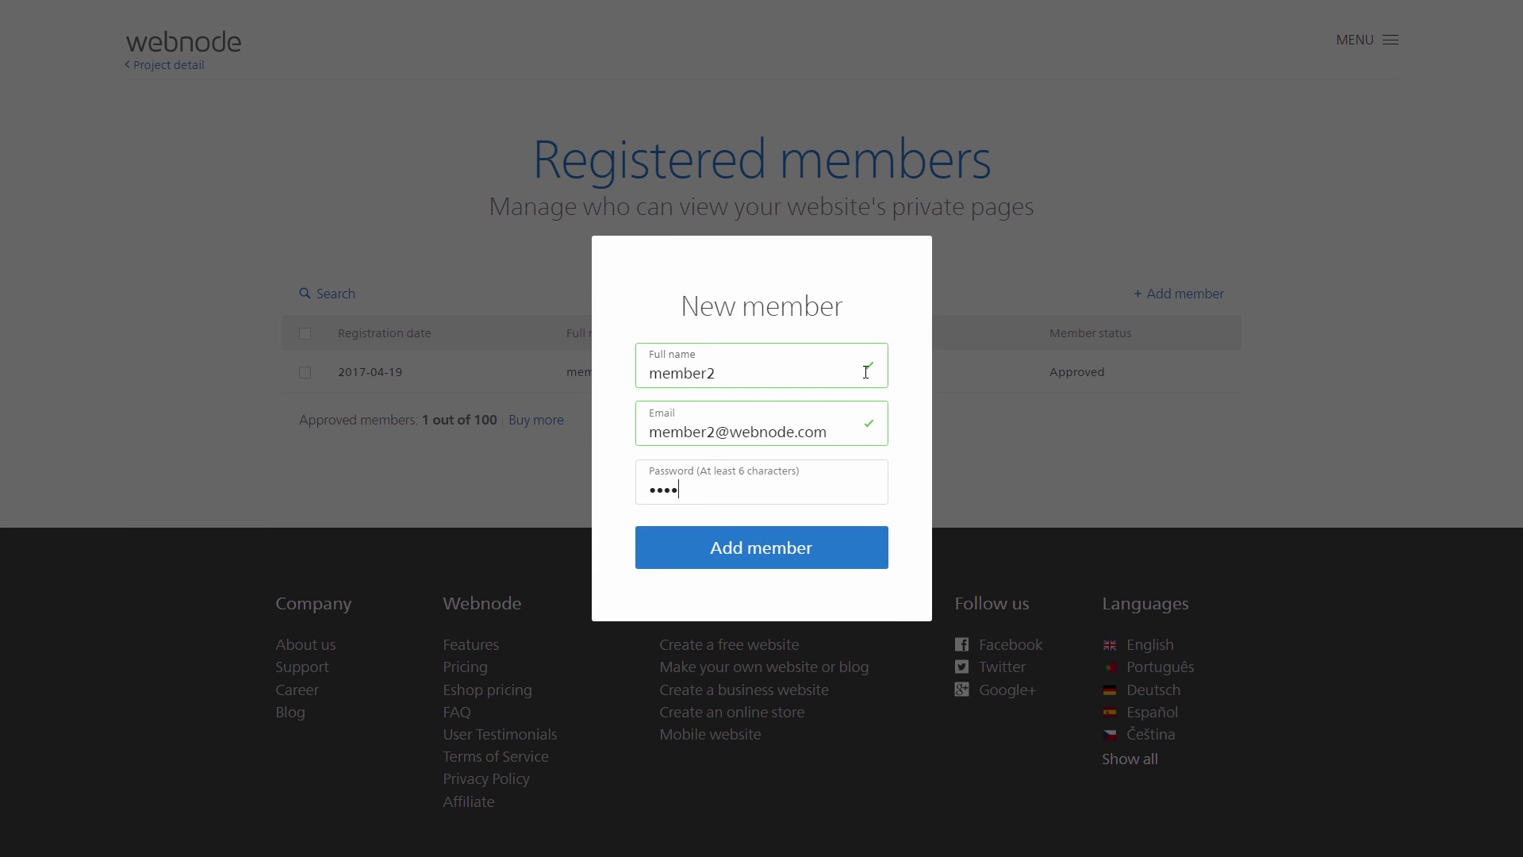
text(er)
click(683, 545)
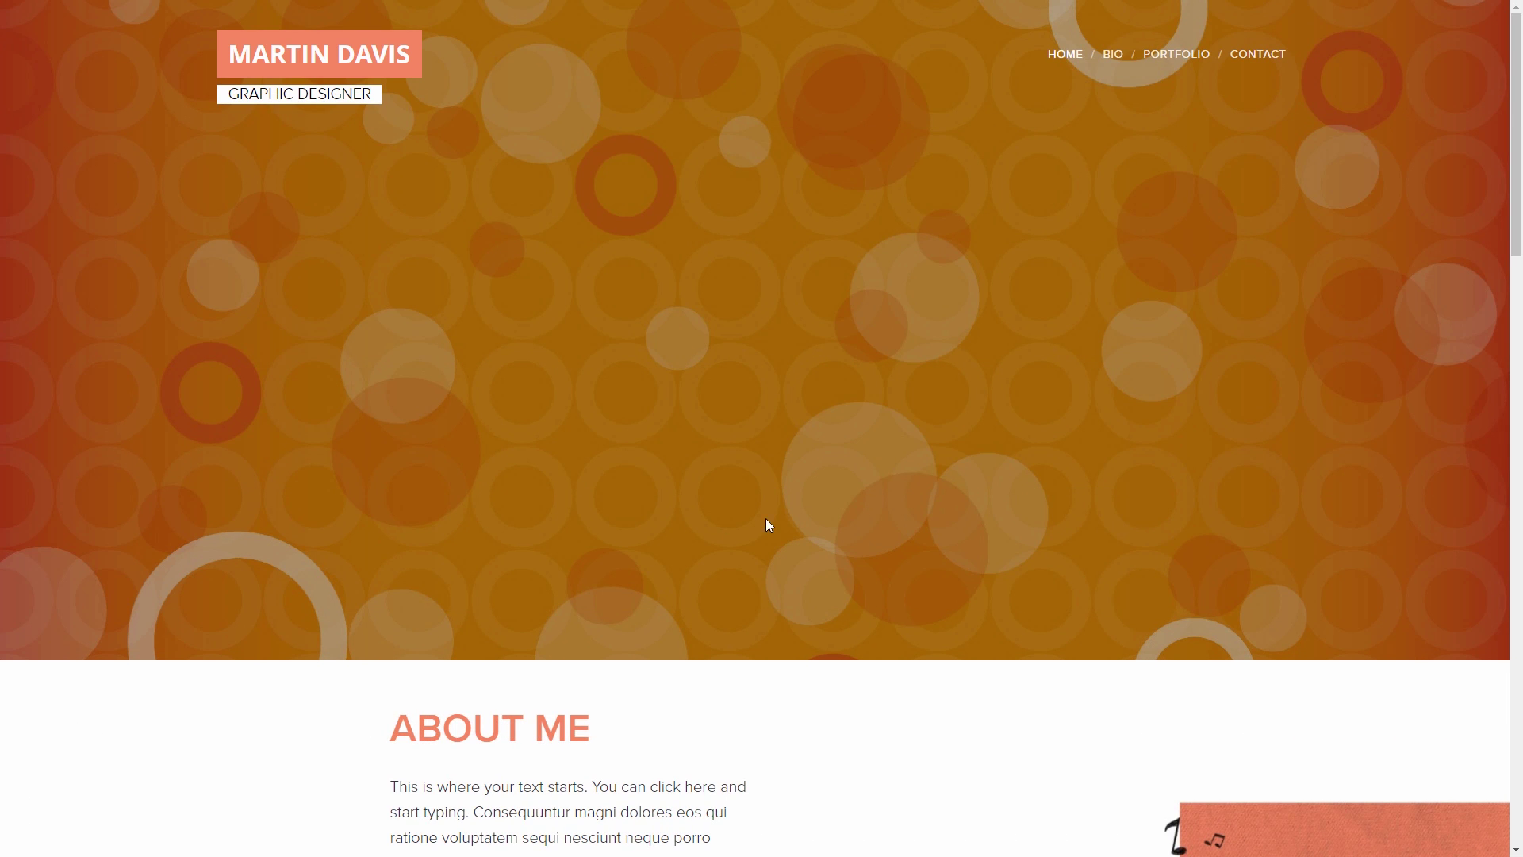
Step: Log in on the live Portfolio page with the second member's email and password
click(1174, 56)
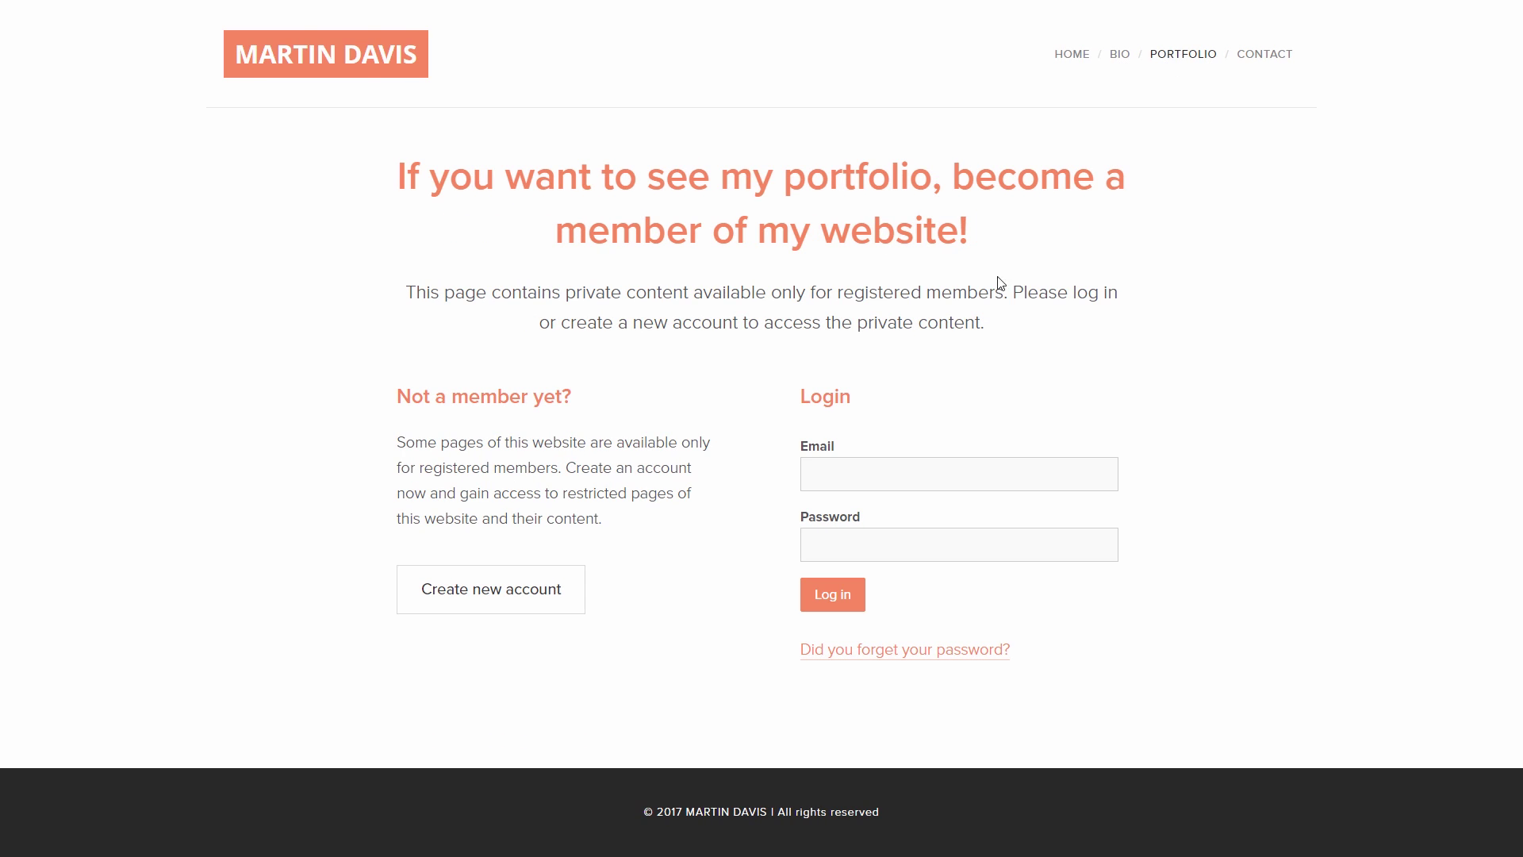
click(838, 471)
key(Tab)
text(••)
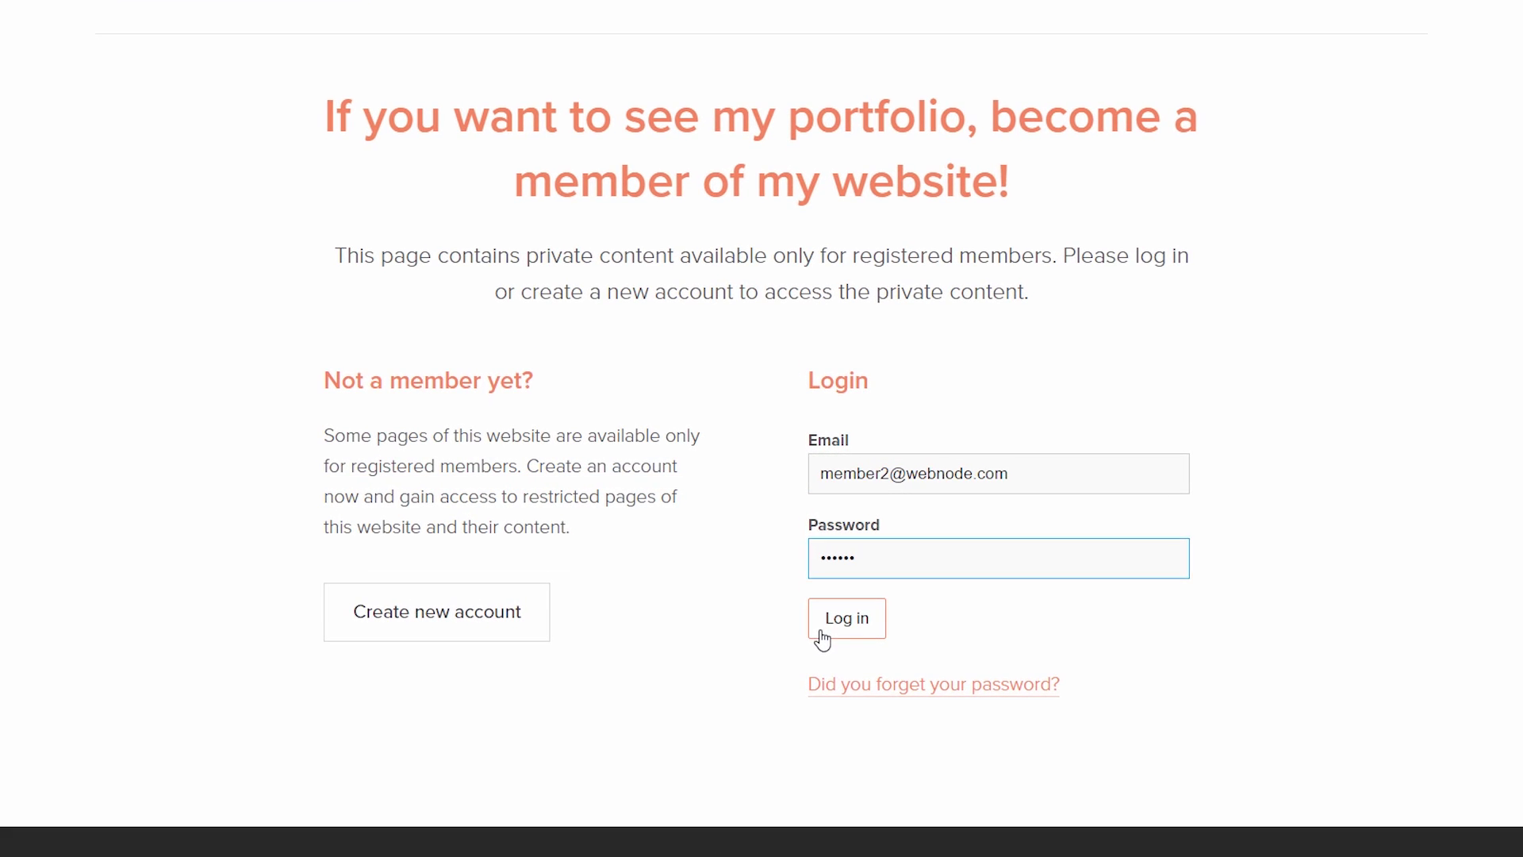
click(810, 606)
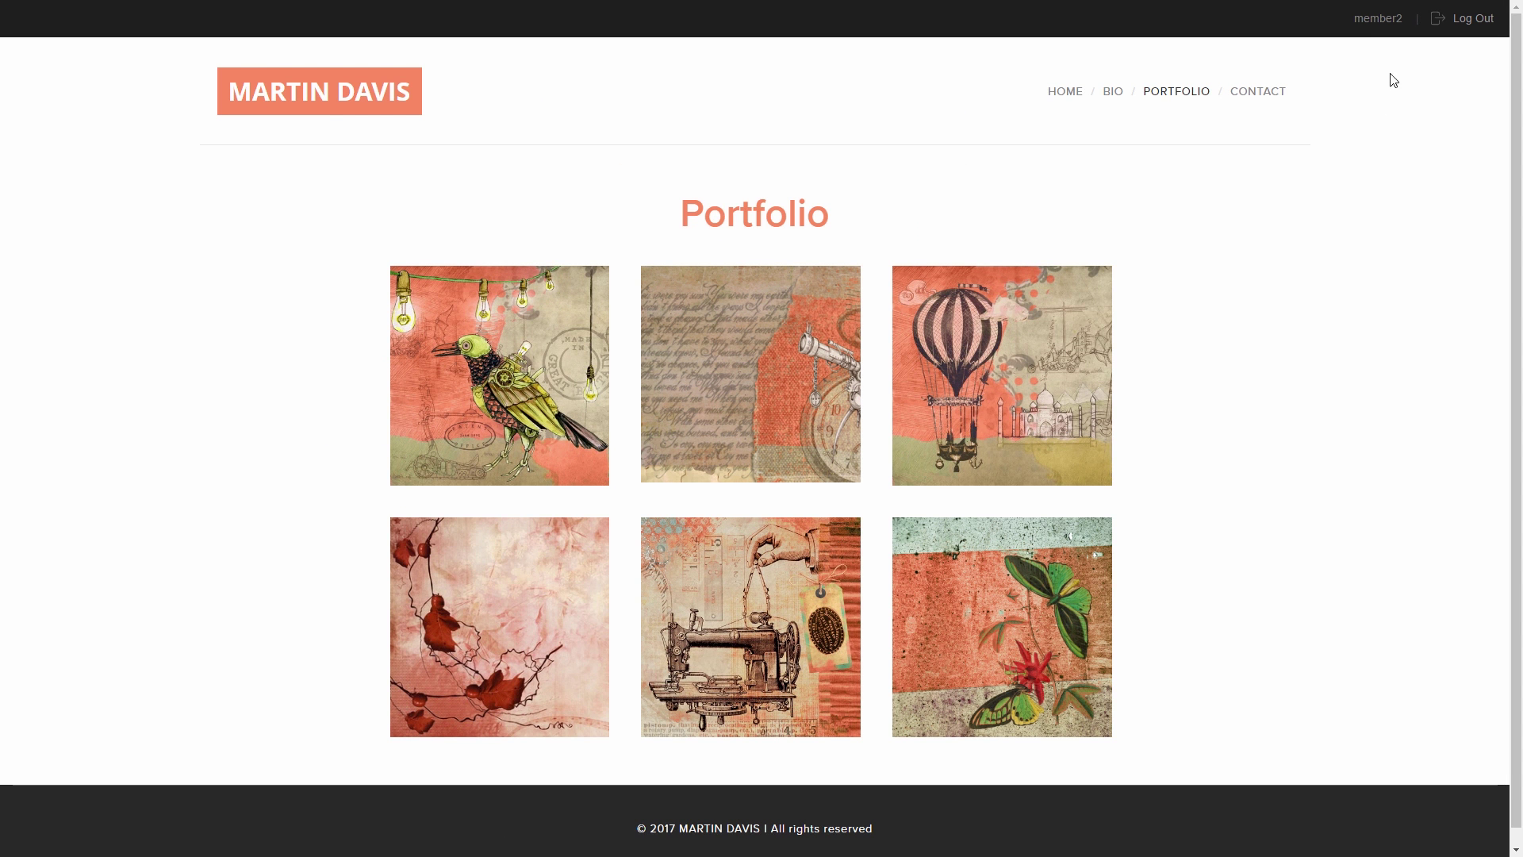